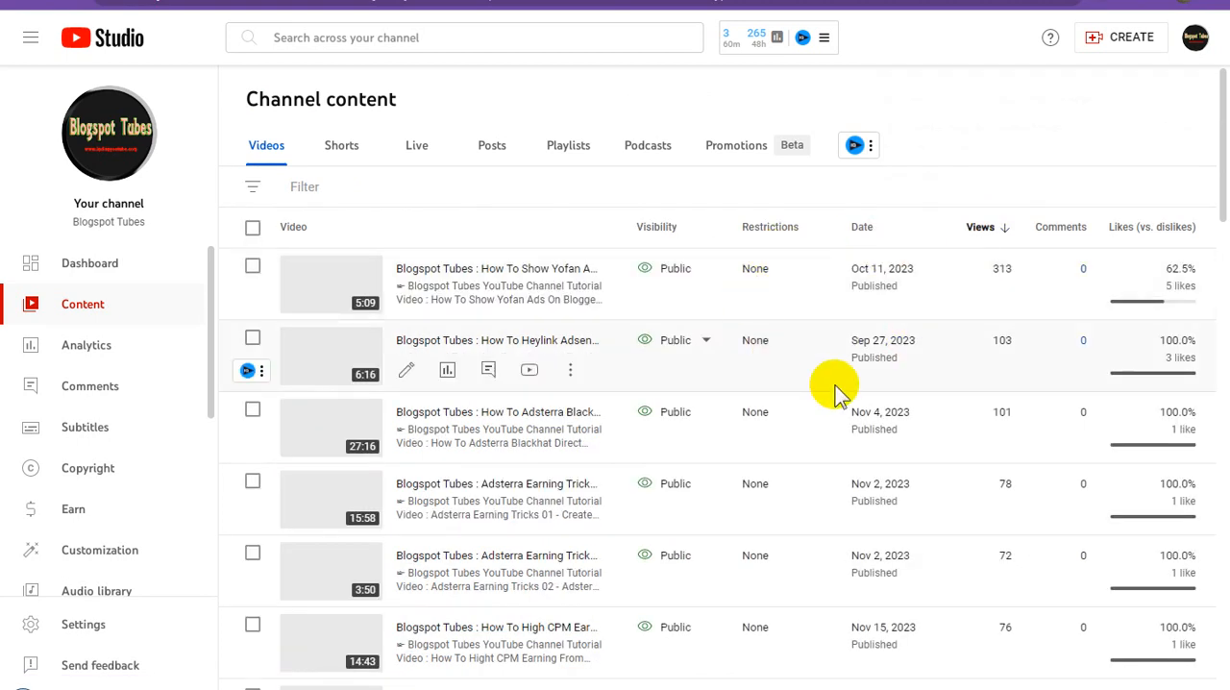
# Select all videos on the page and copy the channel name Blogspot Tubes.
pyautogui.click(254, 231)
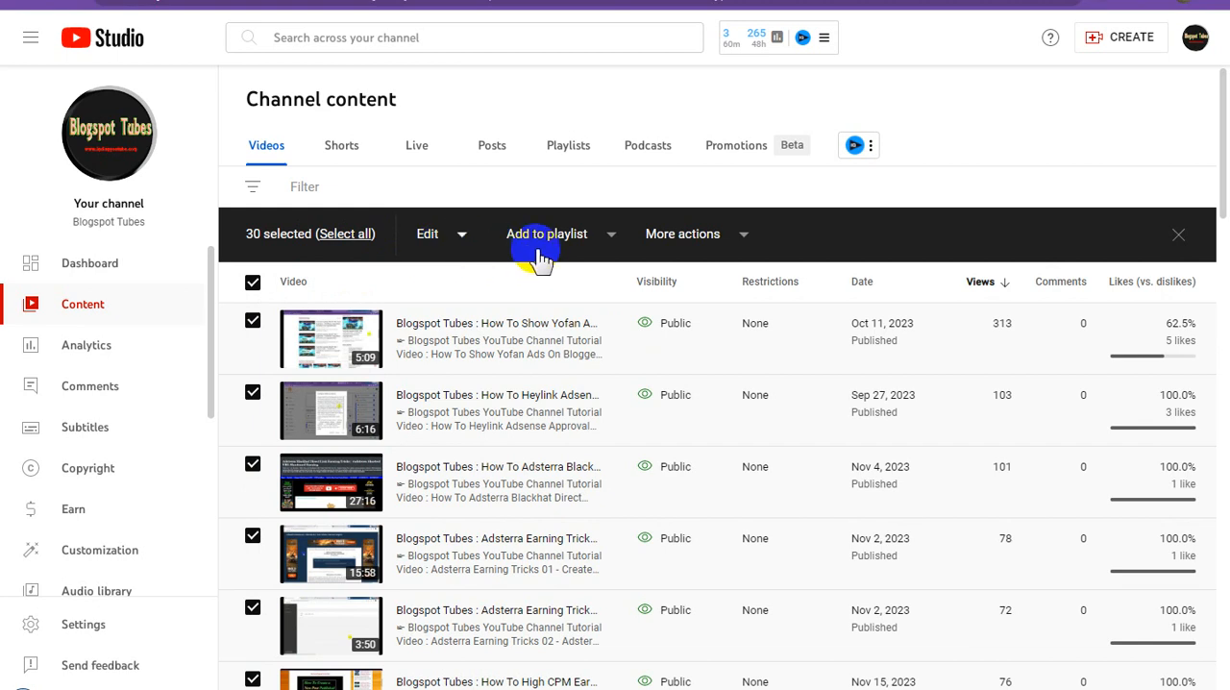
pyautogui.click(1168, 689)
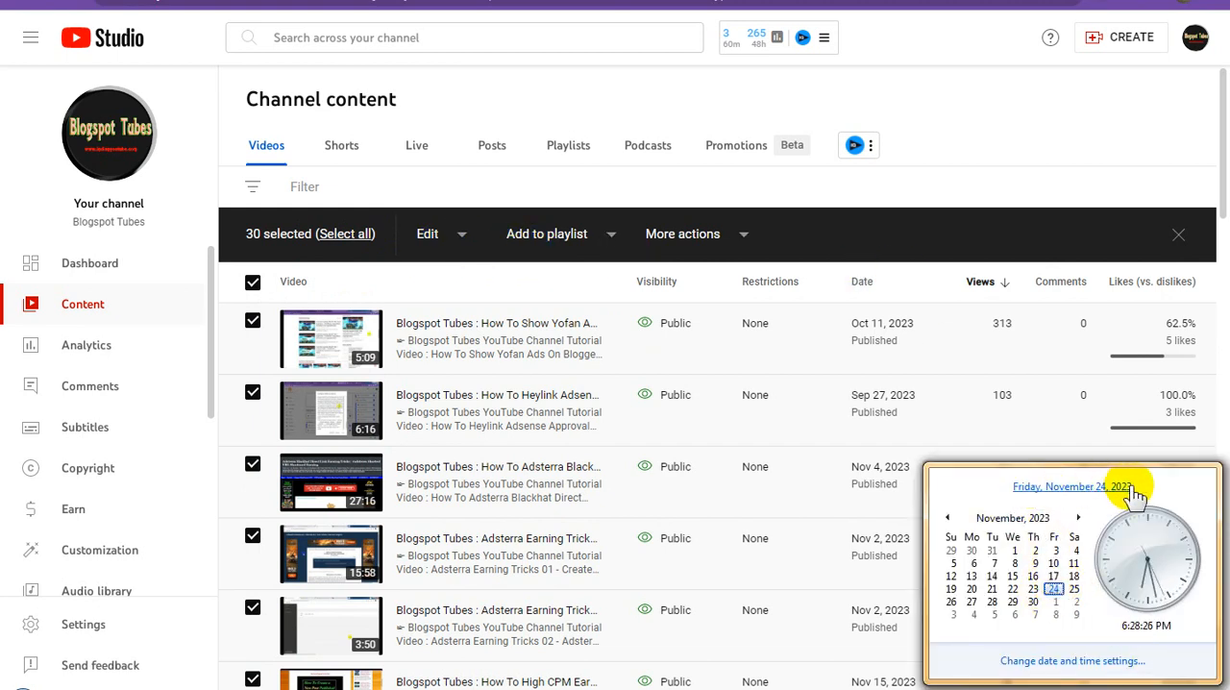
pyautogui.click(109, 216)
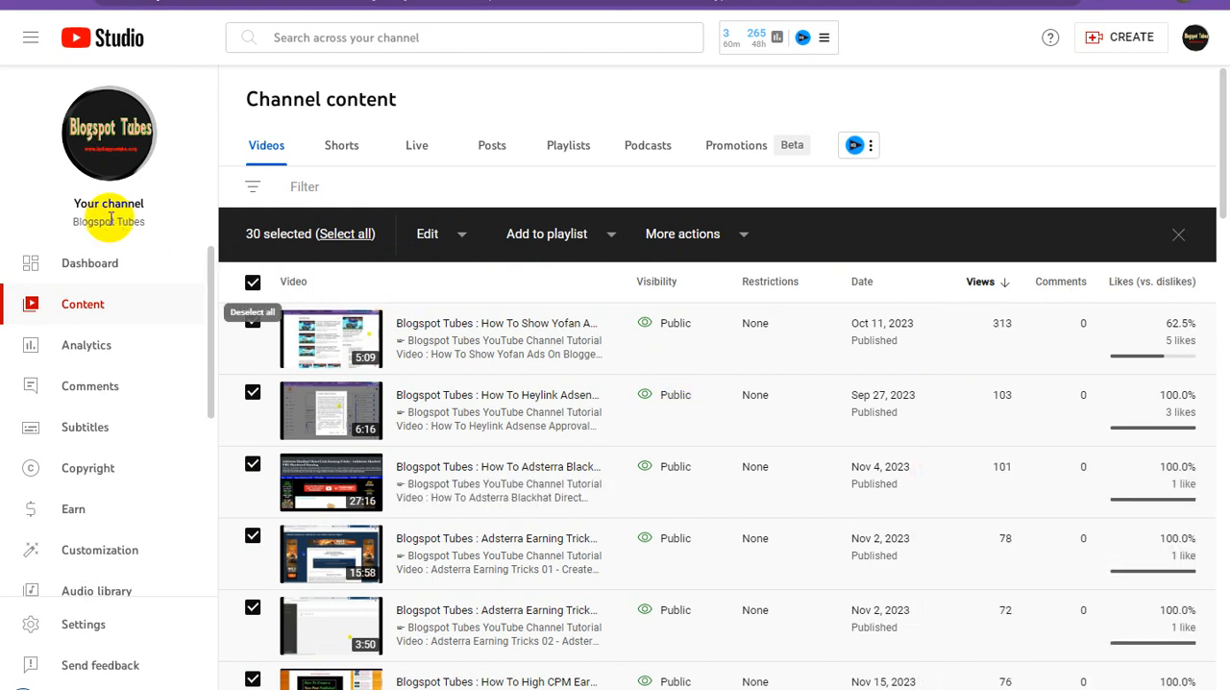
pyautogui.tripleClick(109, 219)
pyautogui.rightClick(109, 219)
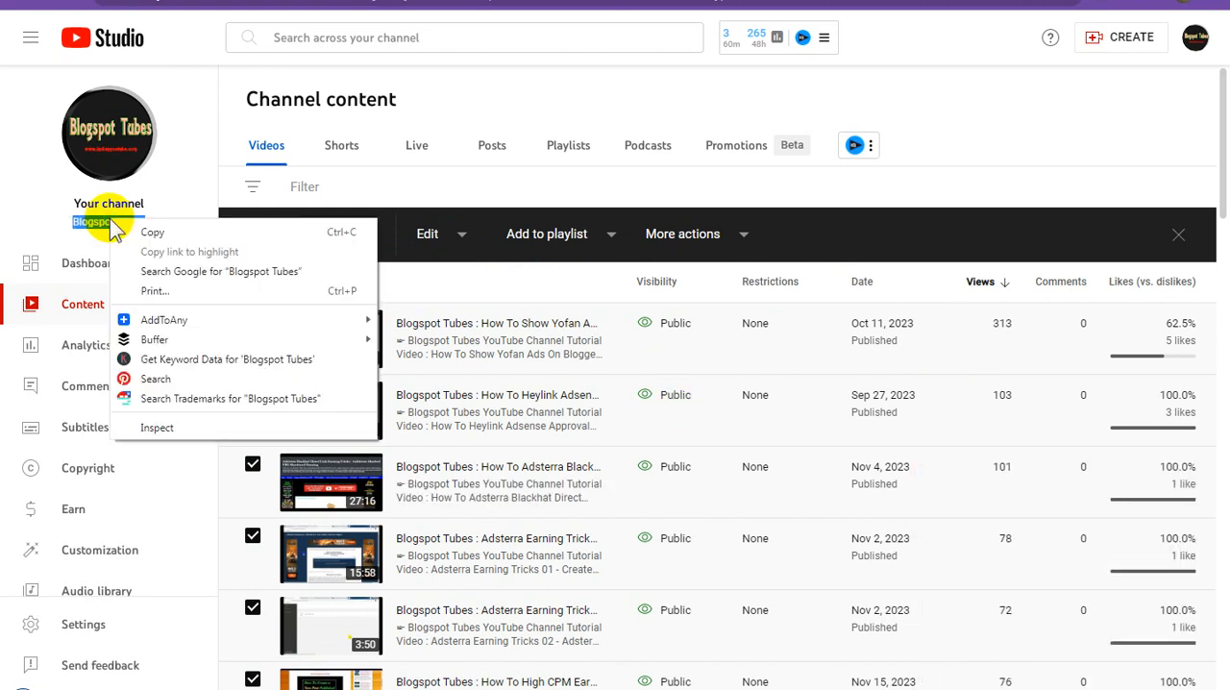
pyautogui.click(151, 231)
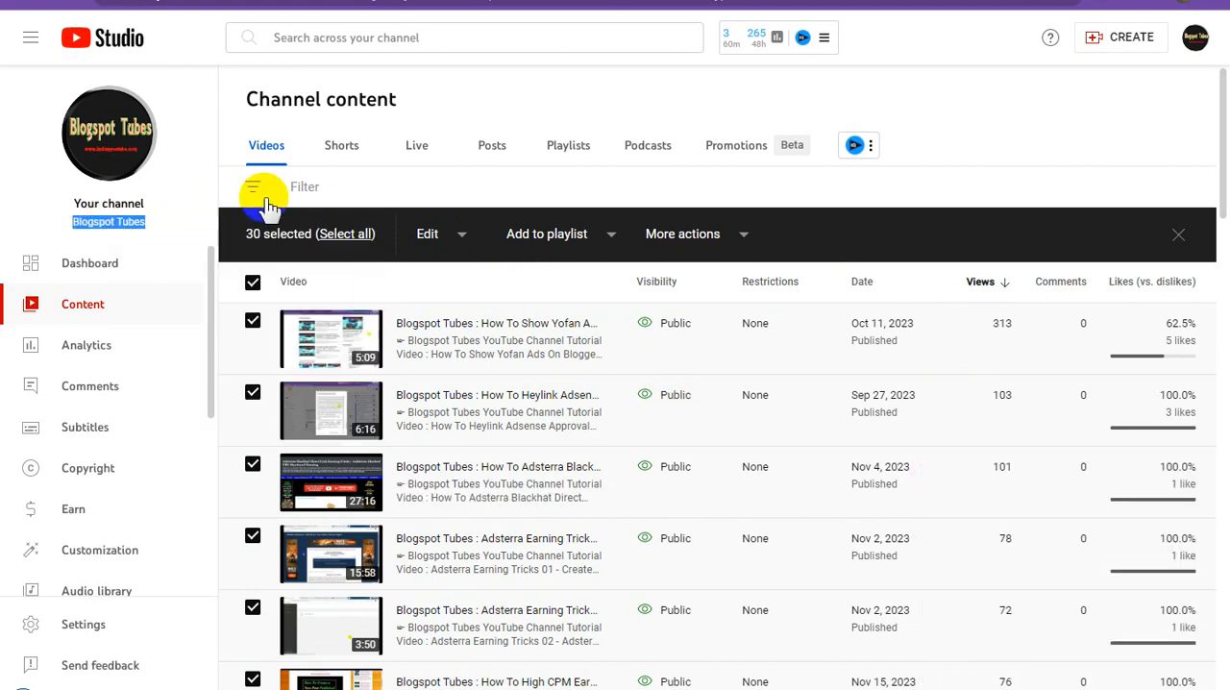
# Start a new playlist for the selected videos and paste the channel name as its title.
pyautogui.click(612, 238)
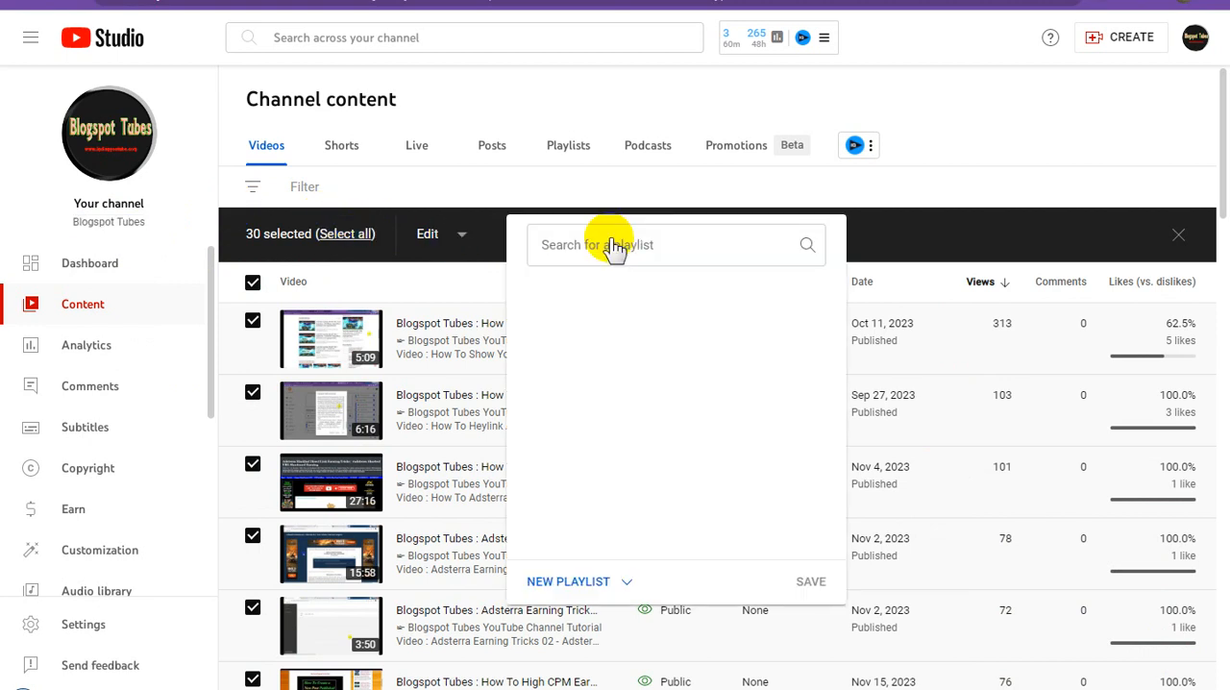
pyautogui.click(595, 583)
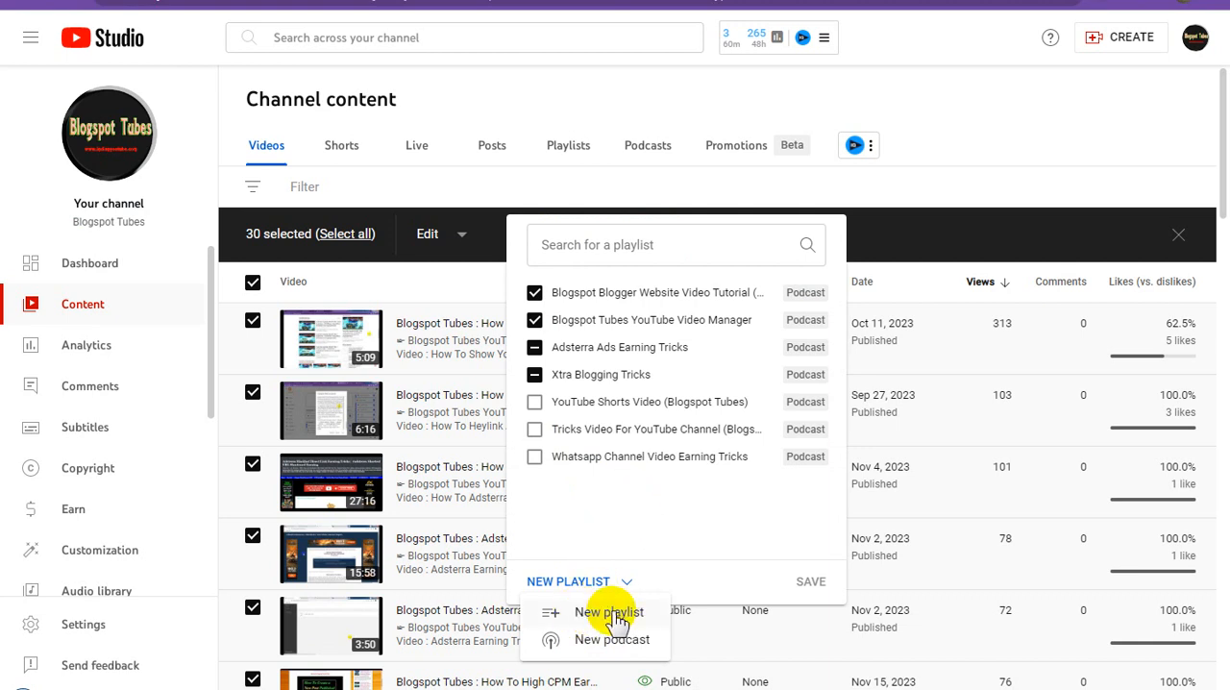
pyautogui.click(612, 613)
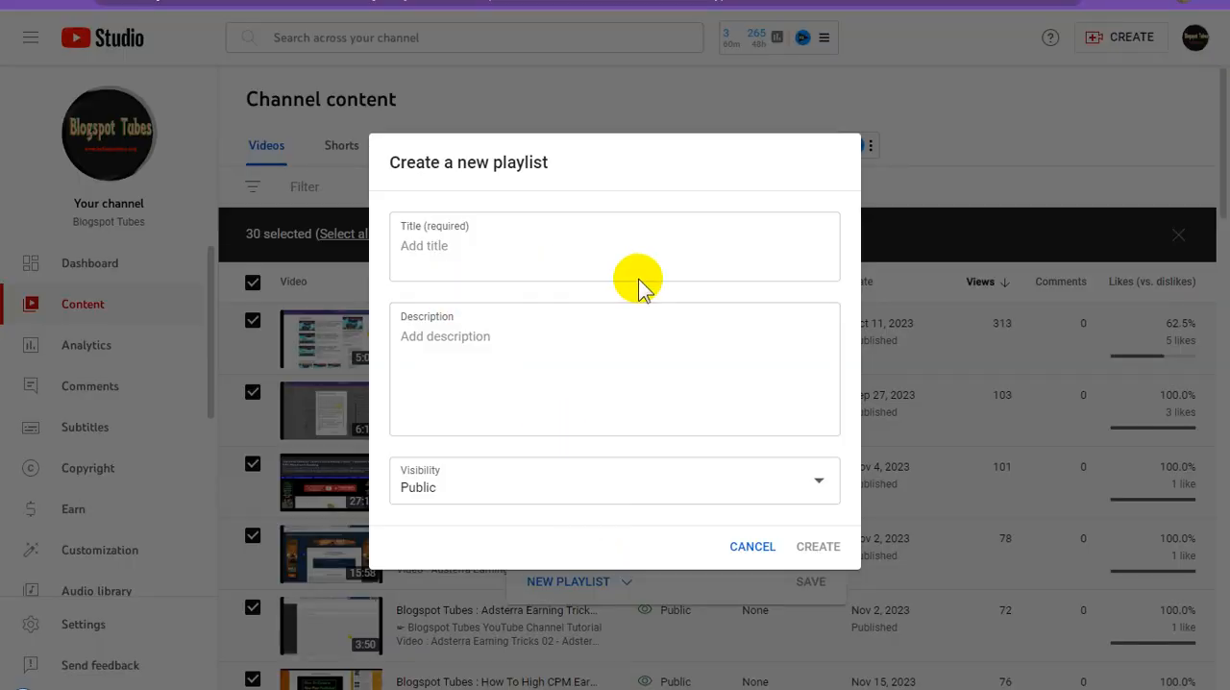
pyautogui.click(490, 254)
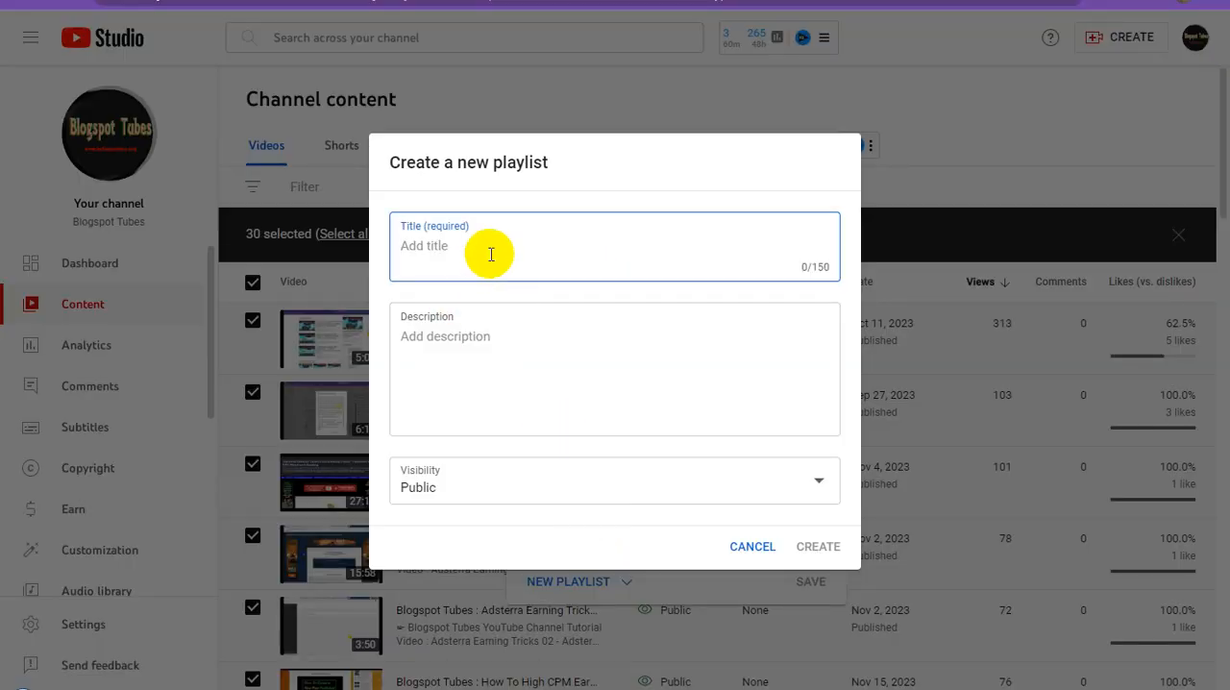
pyautogui.hotkey('ctrl', 'v')
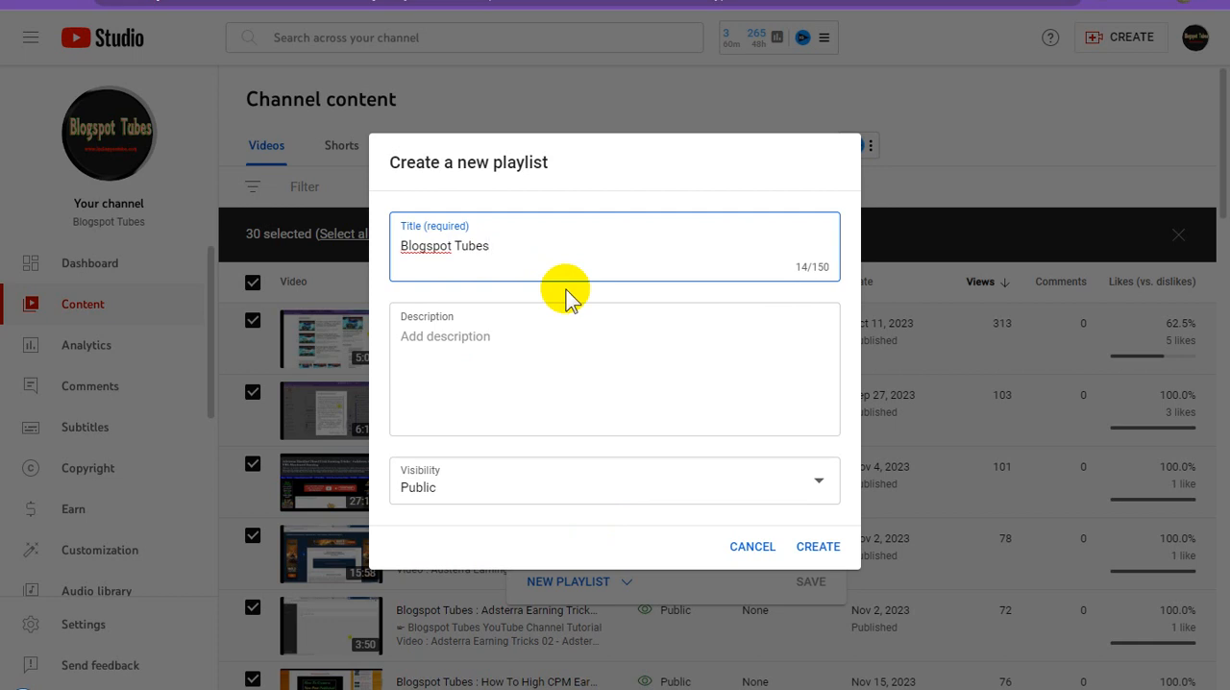
# Insert "YouTube Trending Video Tutorial on" before Blogspot Tubes in the playlist title.
pyautogui.write('YouTu')
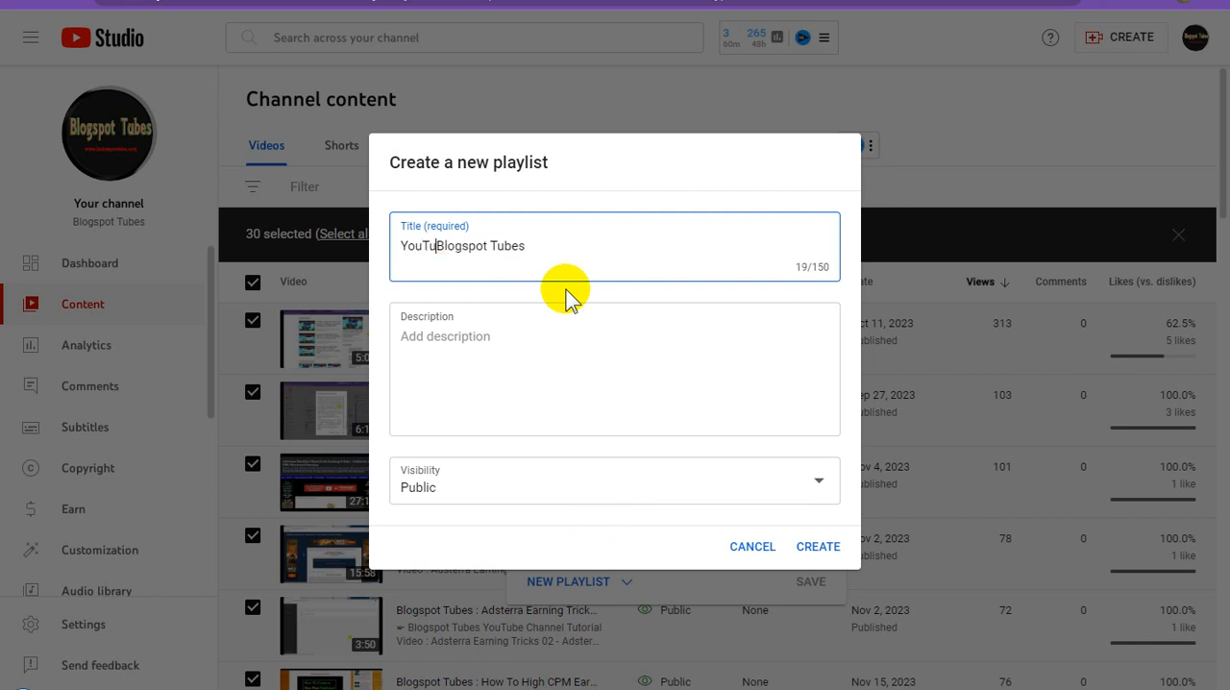
pyautogui.write('be Tric')
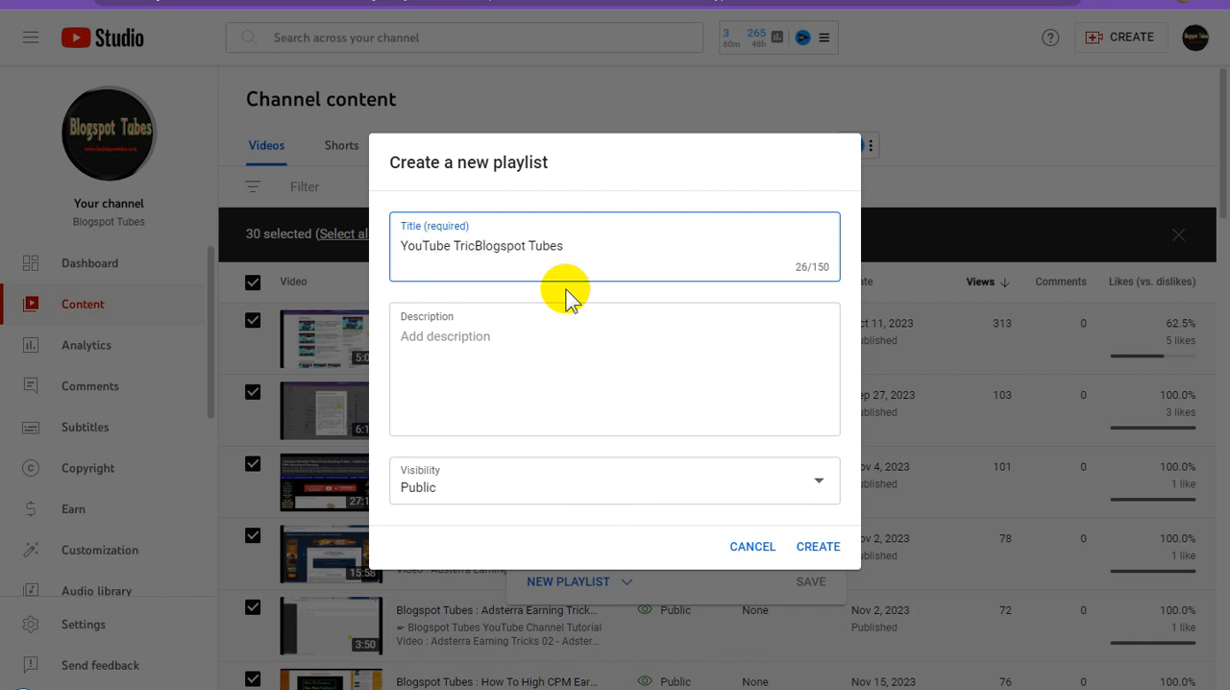
pyautogui.press('BackSpace')
pyautogui.press('BackSpace')
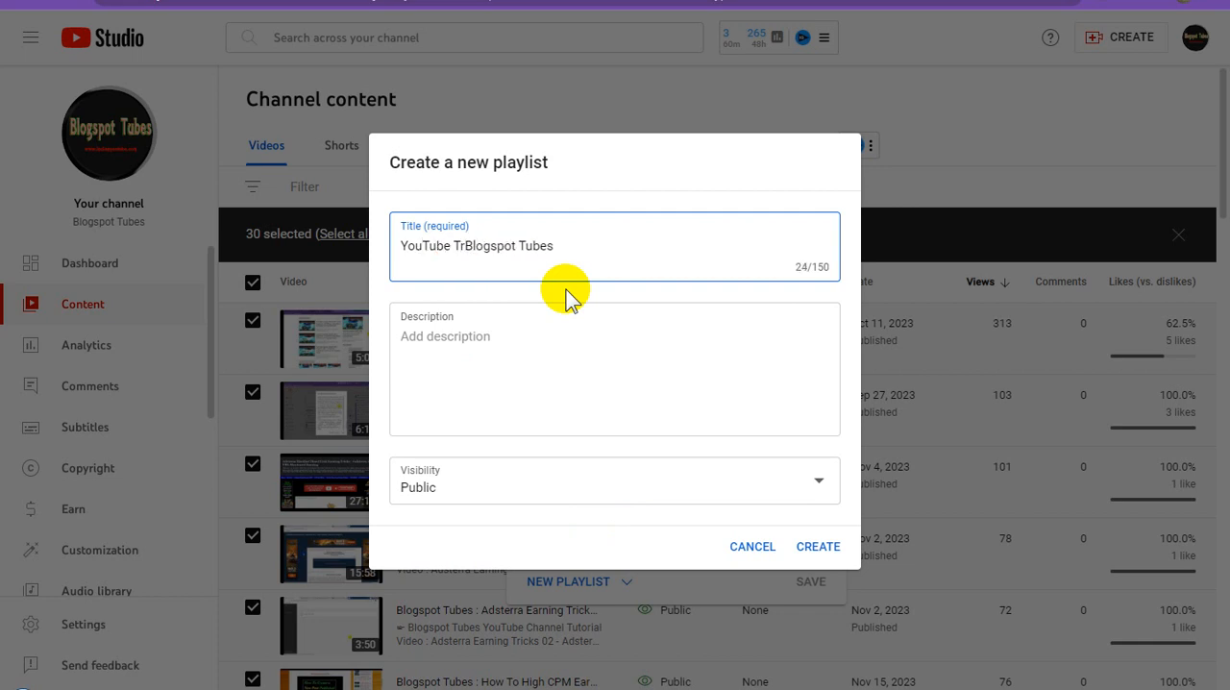
pyautogui.write('ending')
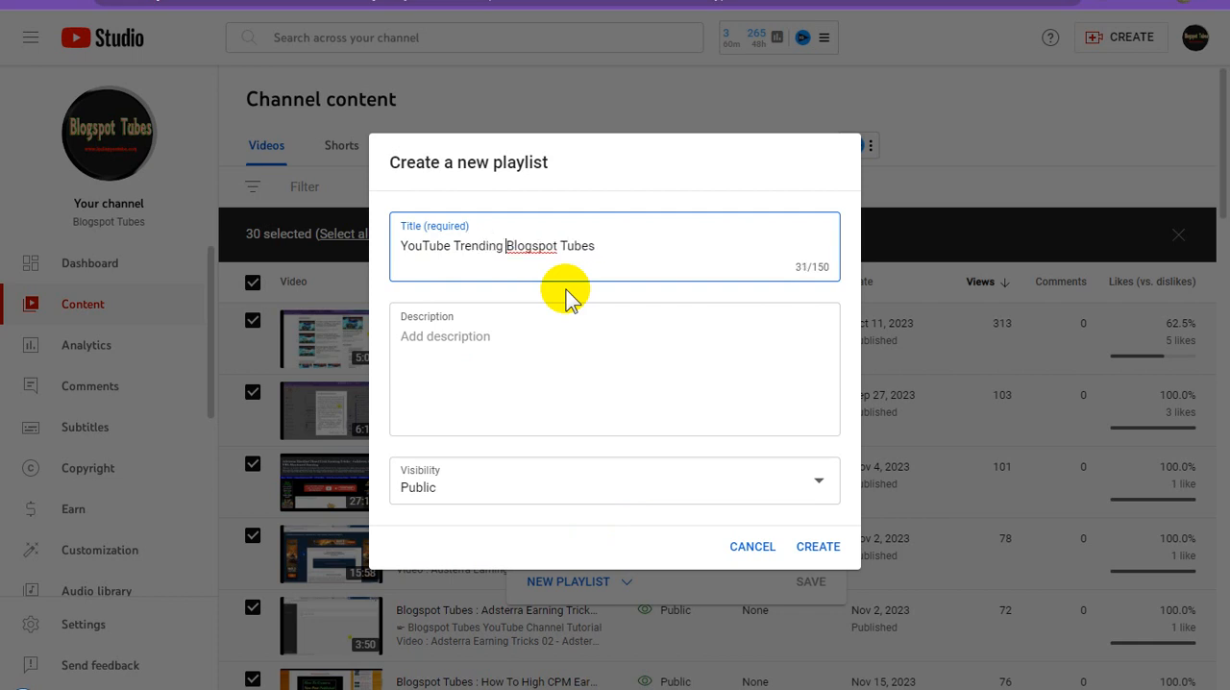
pyautogui.write(' Video ')
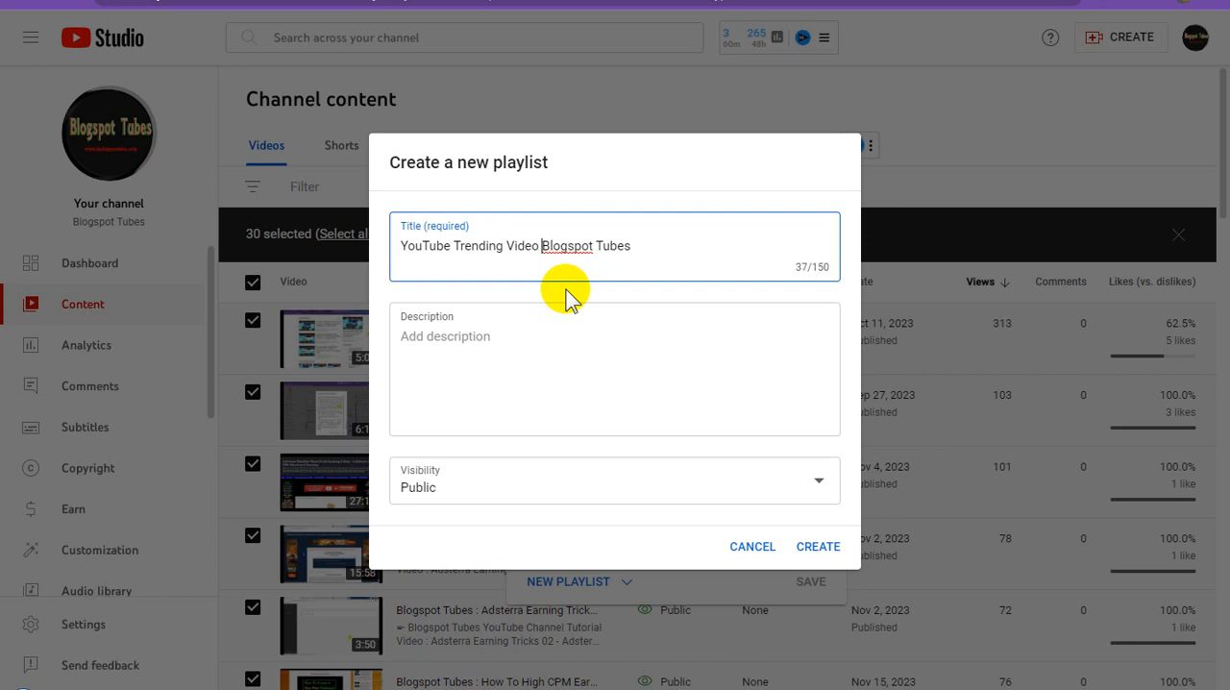
pyautogui.write('Tuto')
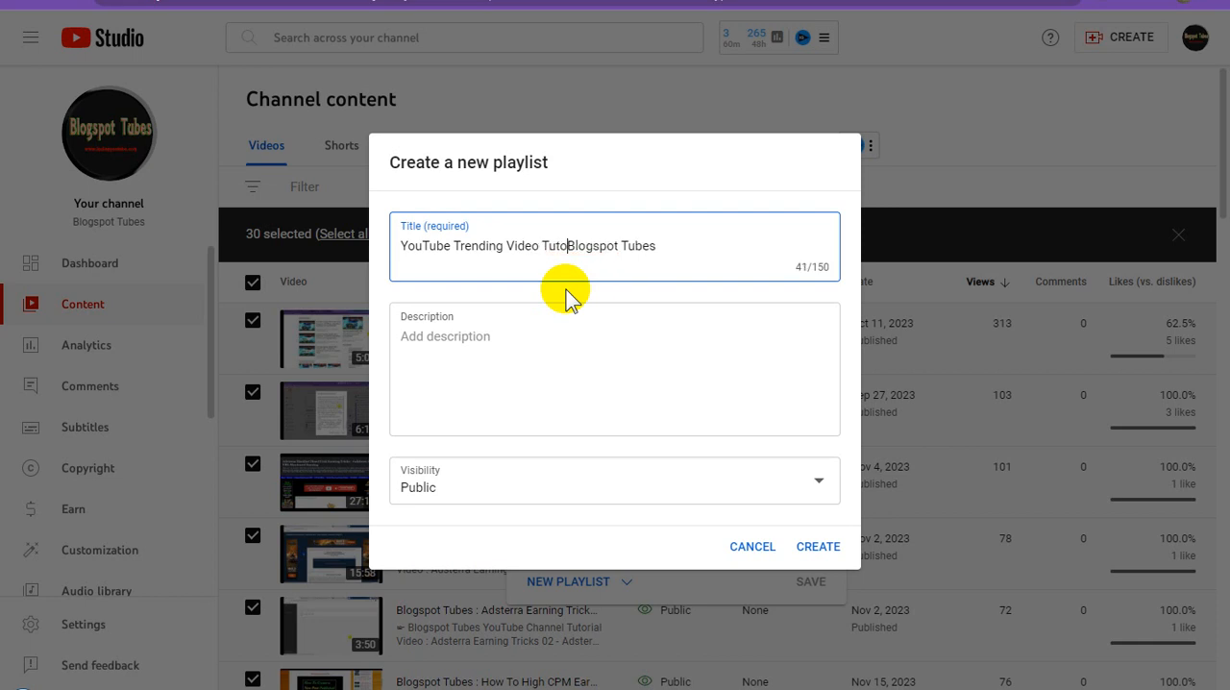
pyautogui.write('rial')
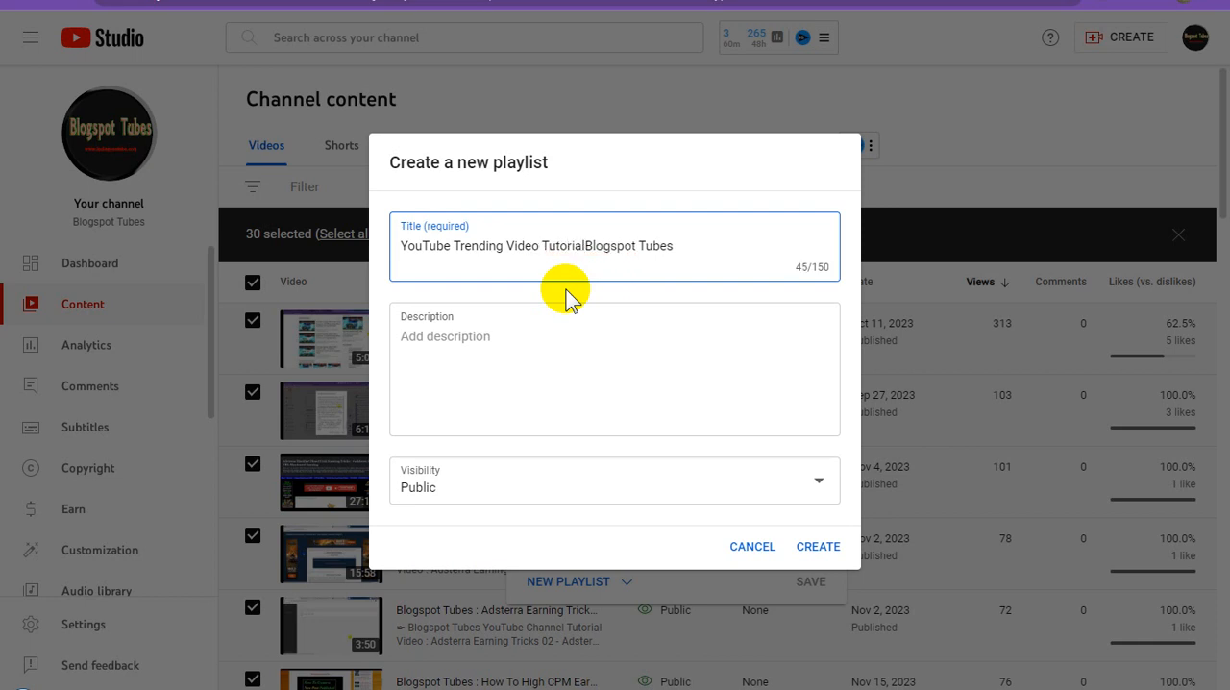
pyautogui.write(' on')
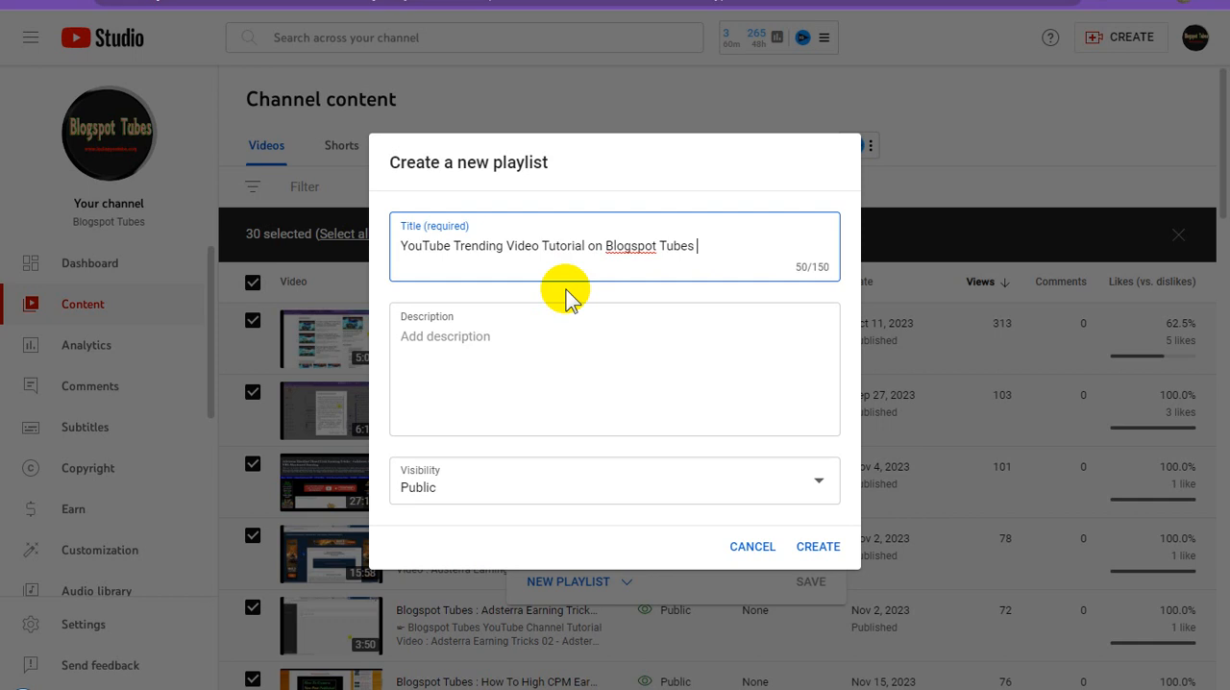
# Append "(November 2023)" to the end of the playlist title.
pyautogui.write('(')
pyautogui.write('November 2023')
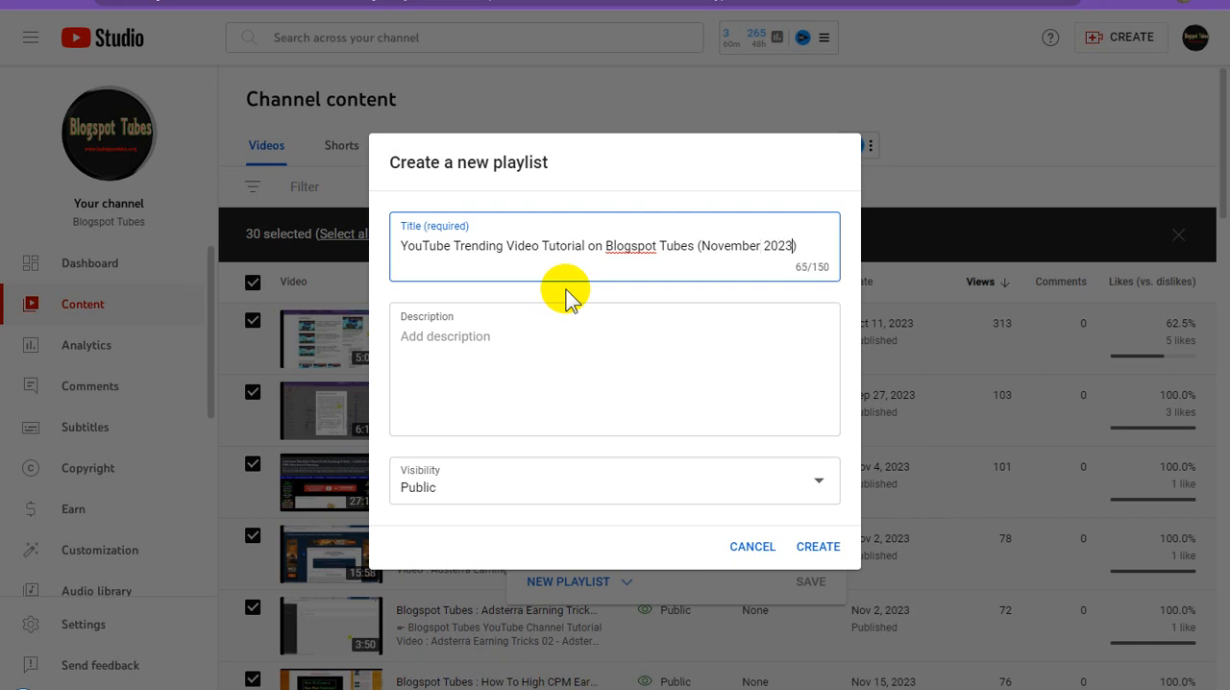
# Fill the playlist description with the copied title, a comma and the keyword list starting "blogspot tubes video tutorial,how to edit videos for youtube".
pyautogui.tripleClick(600, 245)
pyautogui.hotkey('ctrl', 'c')
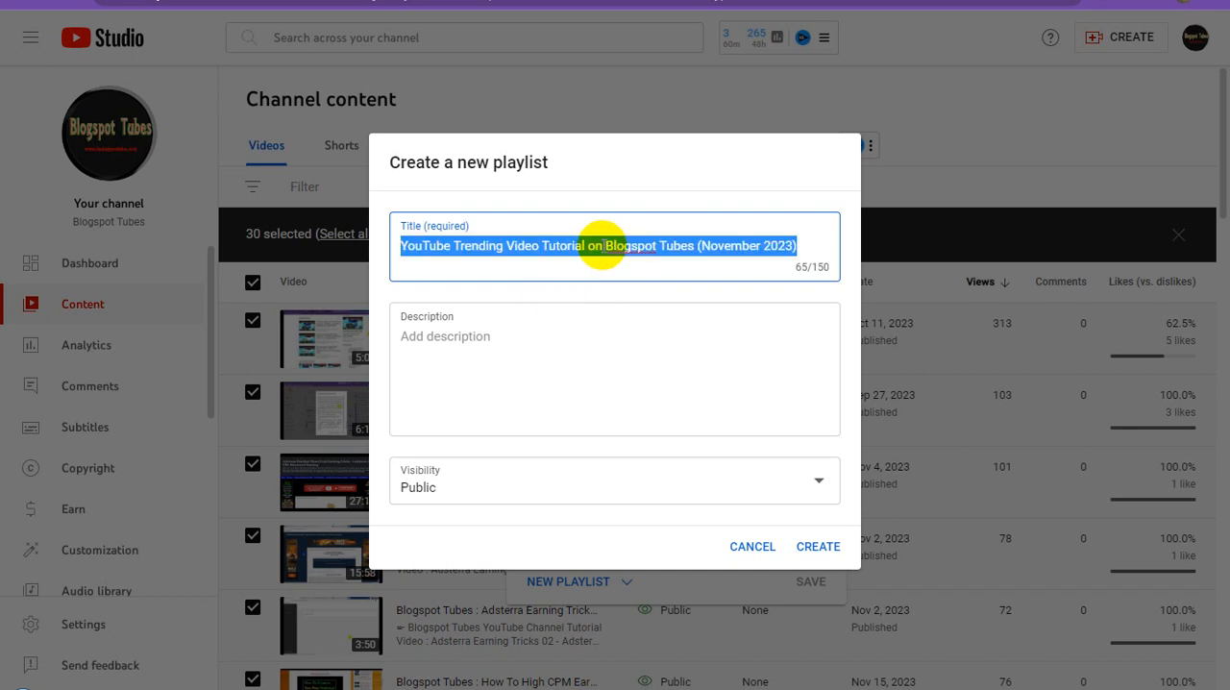
pyautogui.click(532, 343)
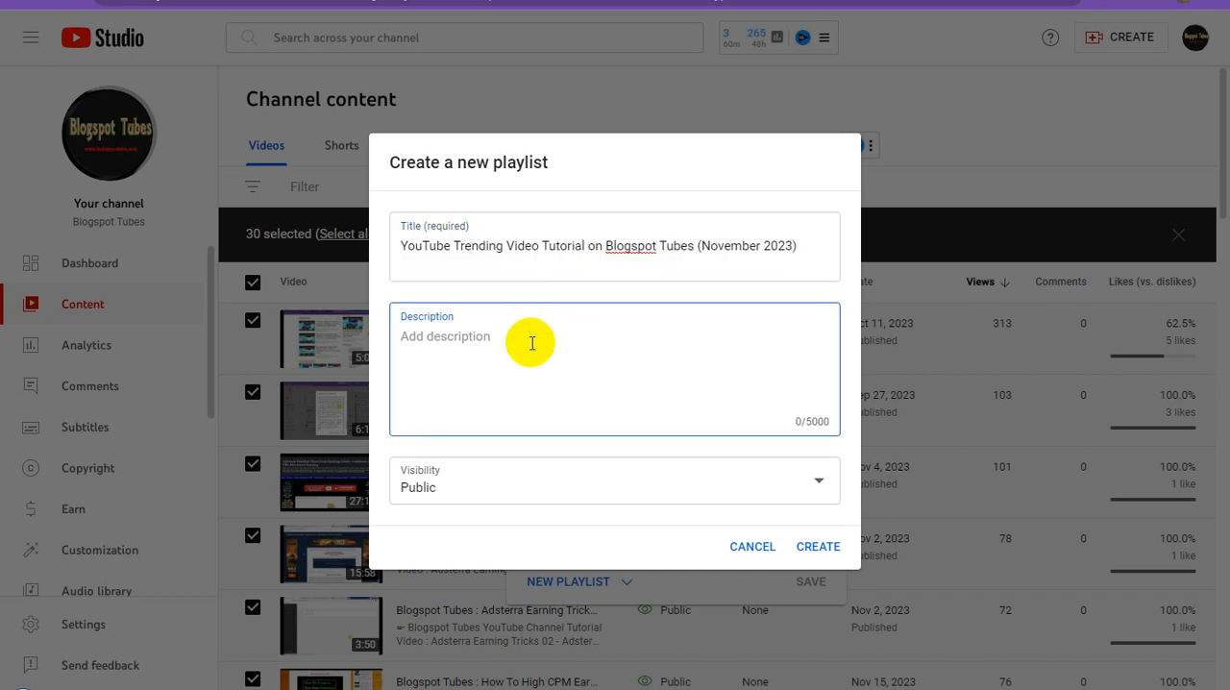
pyautogui.hotkey('ctrl', 'v')
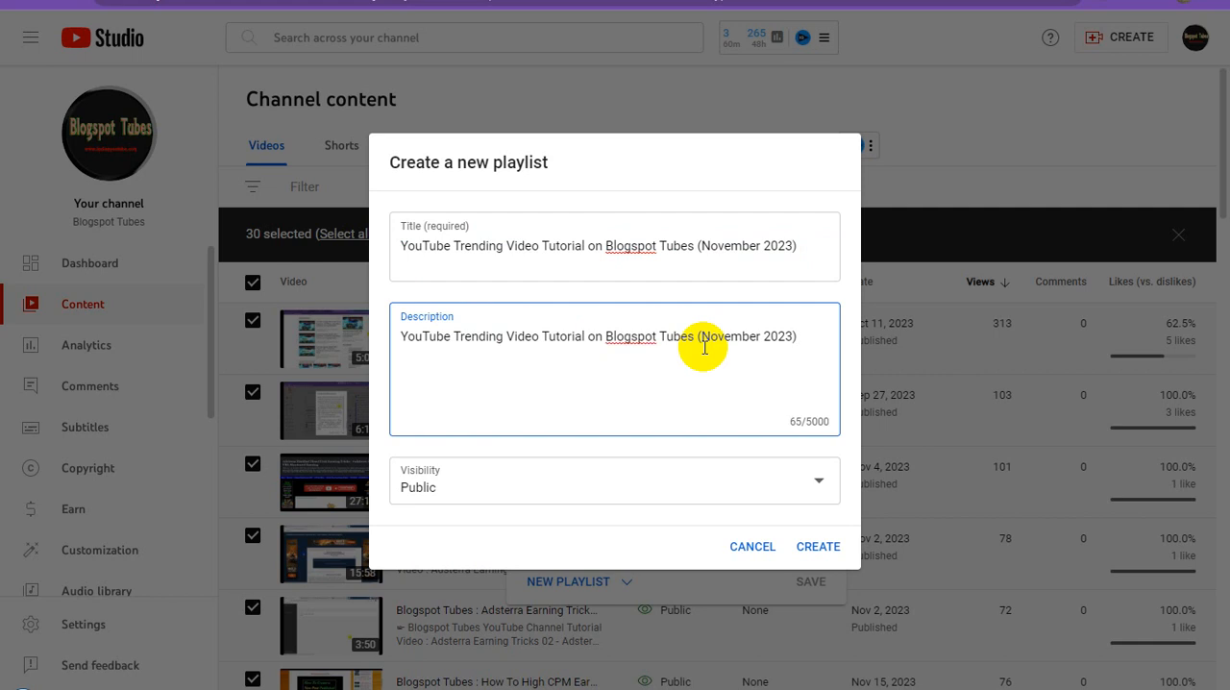
pyautogui.write(',')
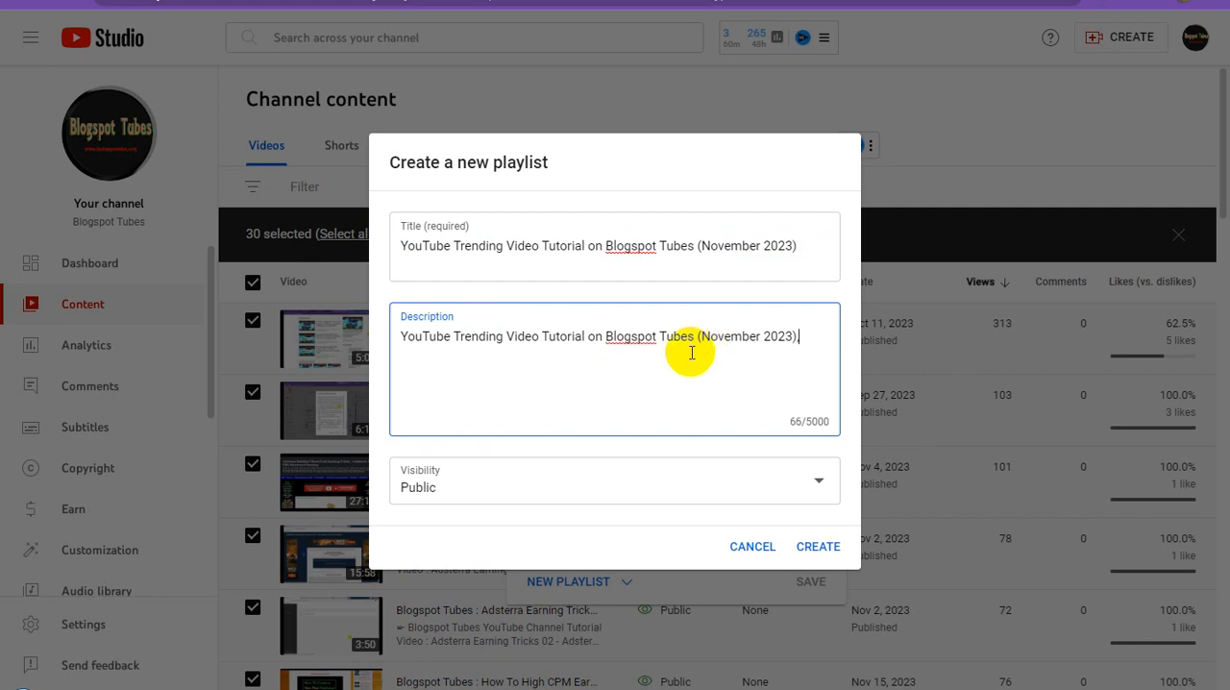
pyautogui.hotkey('ctrl', 'v')
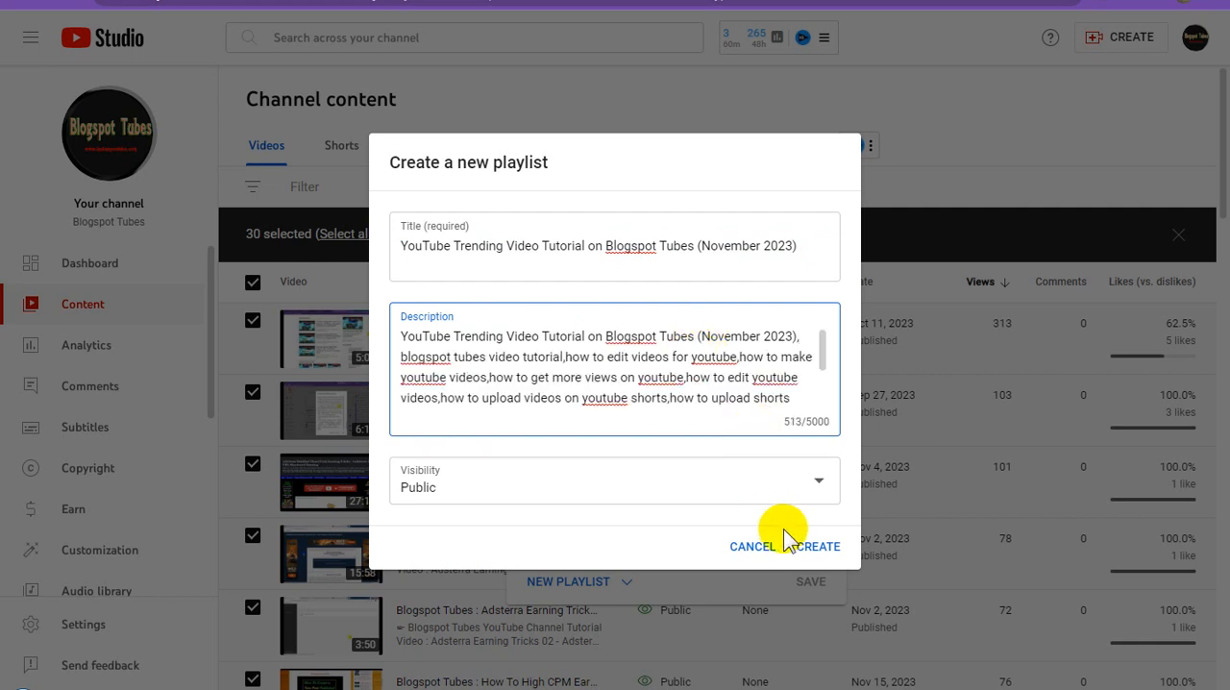
# Create the public playlist and save the selected videos to it.
pyautogui.click(818, 547)
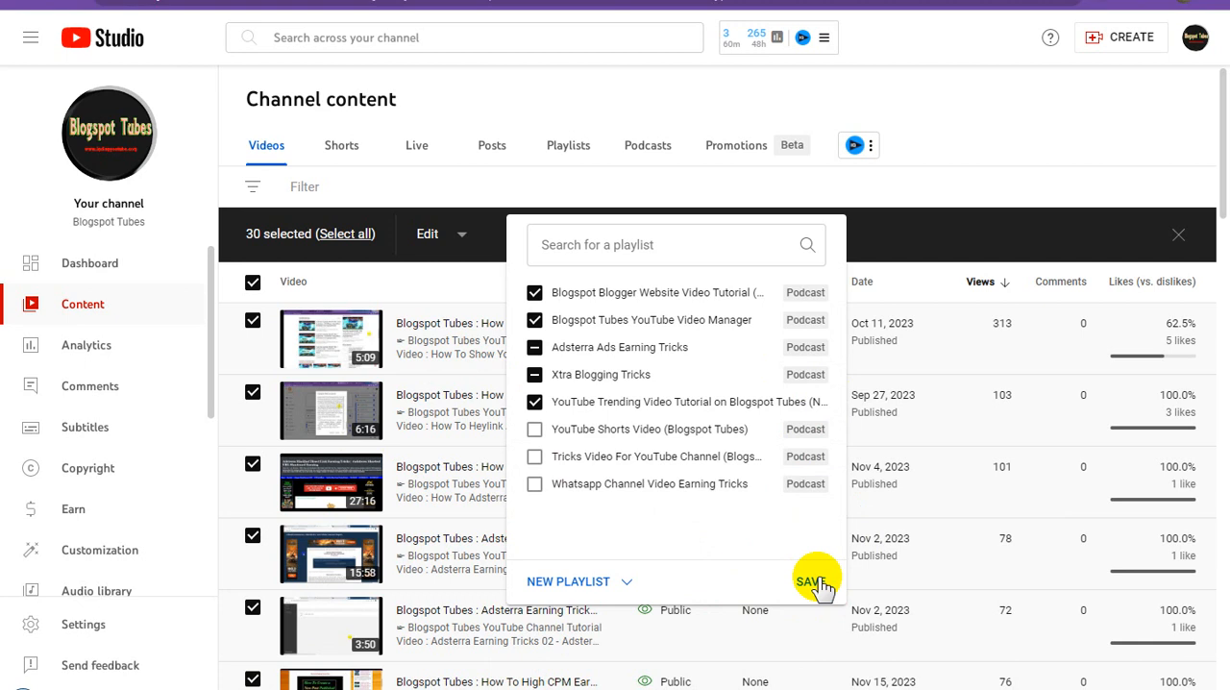
pyautogui.click(812, 581)
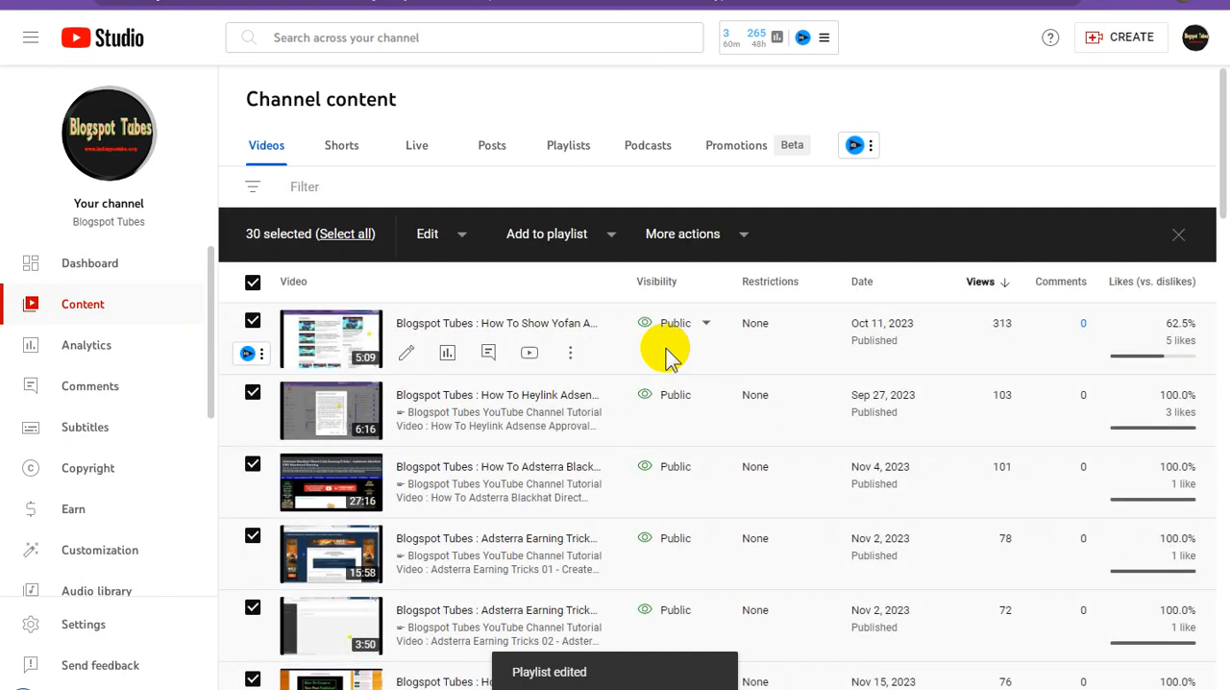
# Review the channel's playlists and the options available for the YouTube Trending Video Tutorial playlist.
pyautogui.click(564, 150)
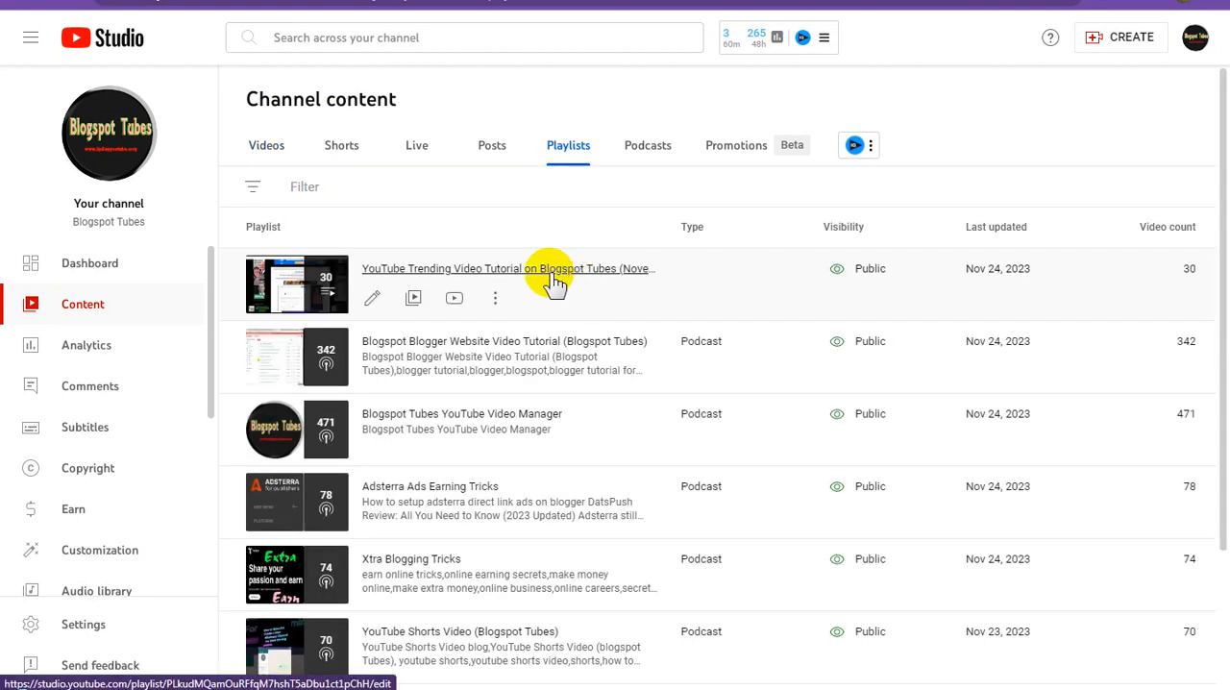
pyautogui.click(494, 300)
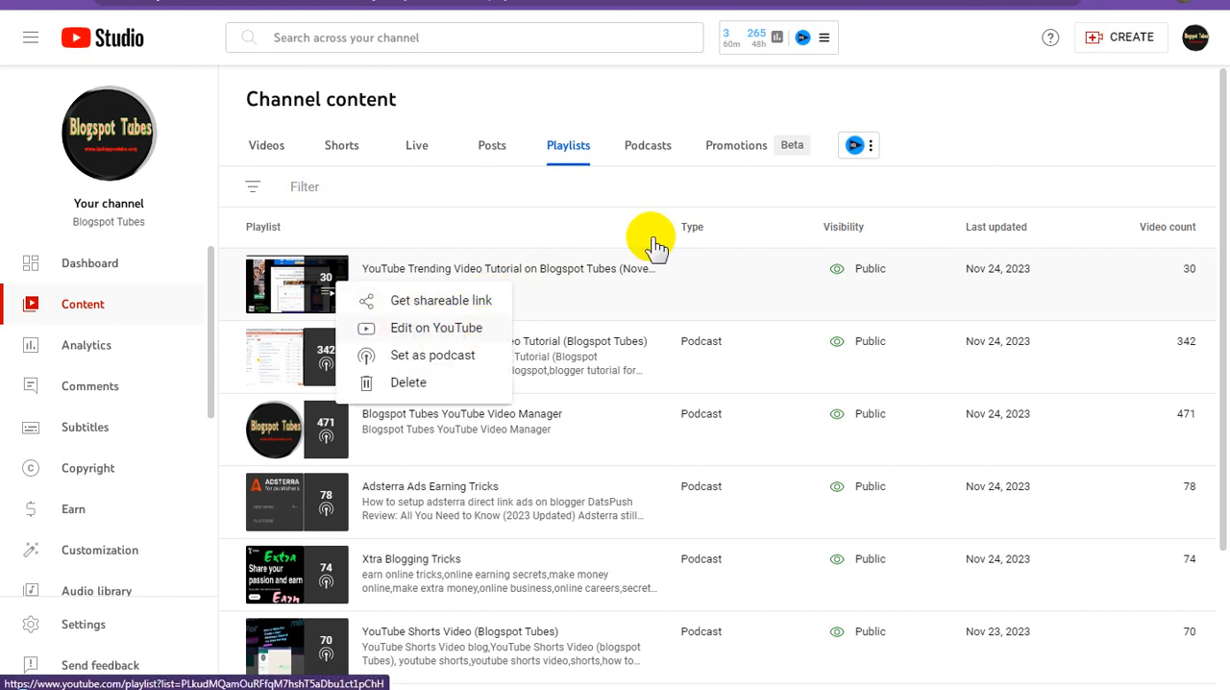
pyautogui.click(964, 123)
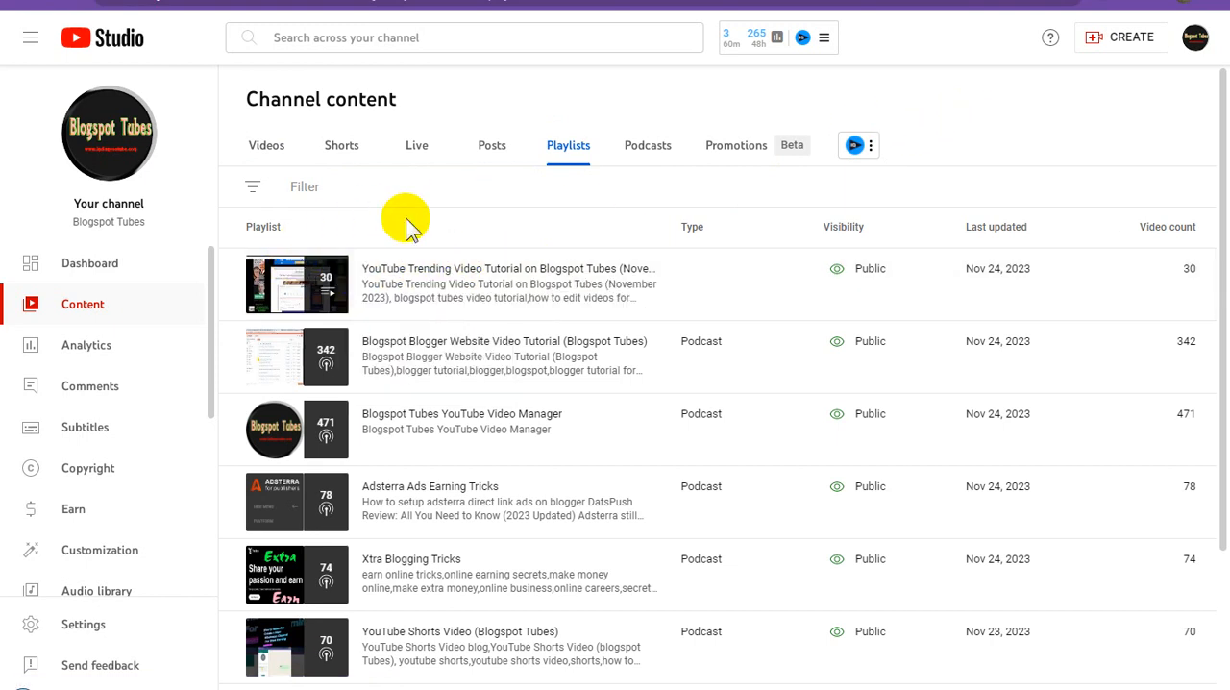
pyautogui.scroll(-1, 247, 253)
pyautogui.scroll(1, 244, 241)
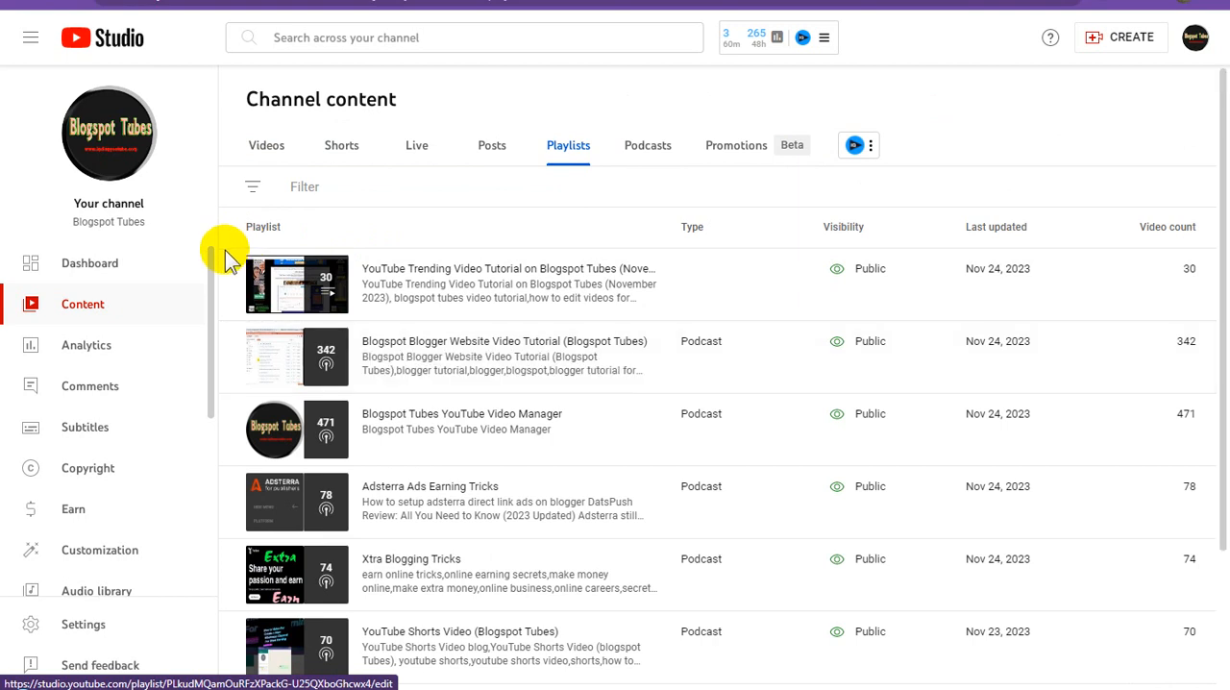
pyautogui.moveTo(225, 238); pyautogui.dragTo(899, 612)
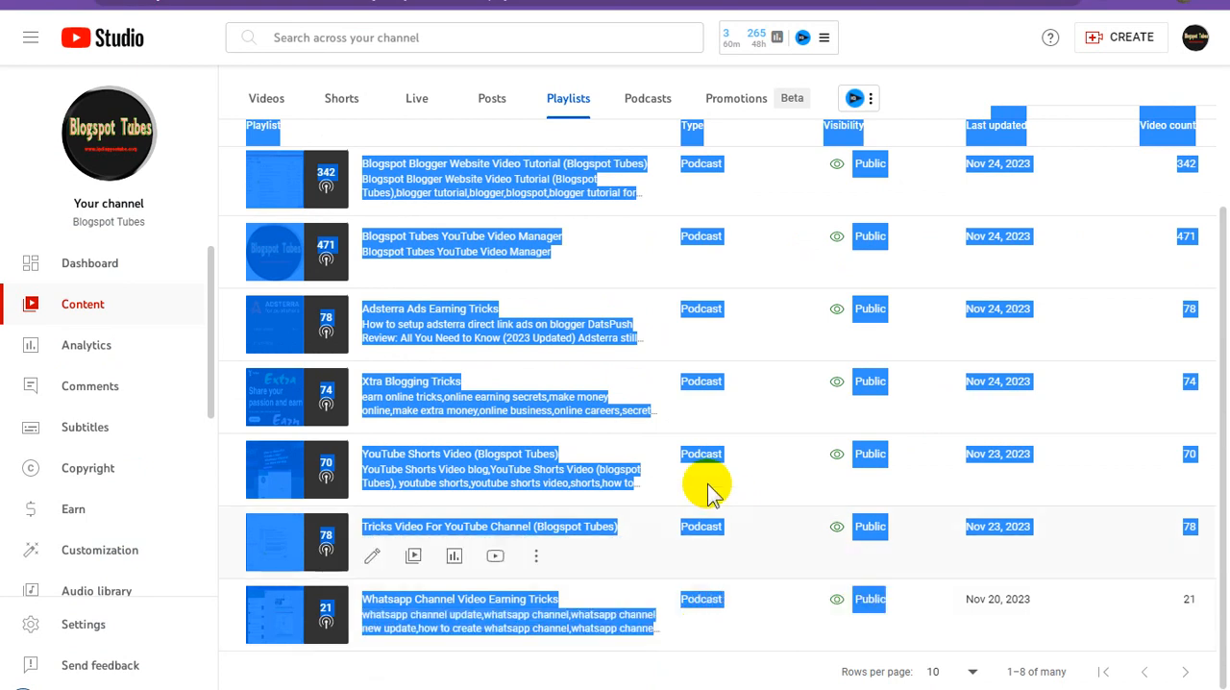
pyautogui.scroll(1, 591, 473)
pyautogui.scroll(2, 596, 474)
pyautogui.scroll(-2, 607, 469)
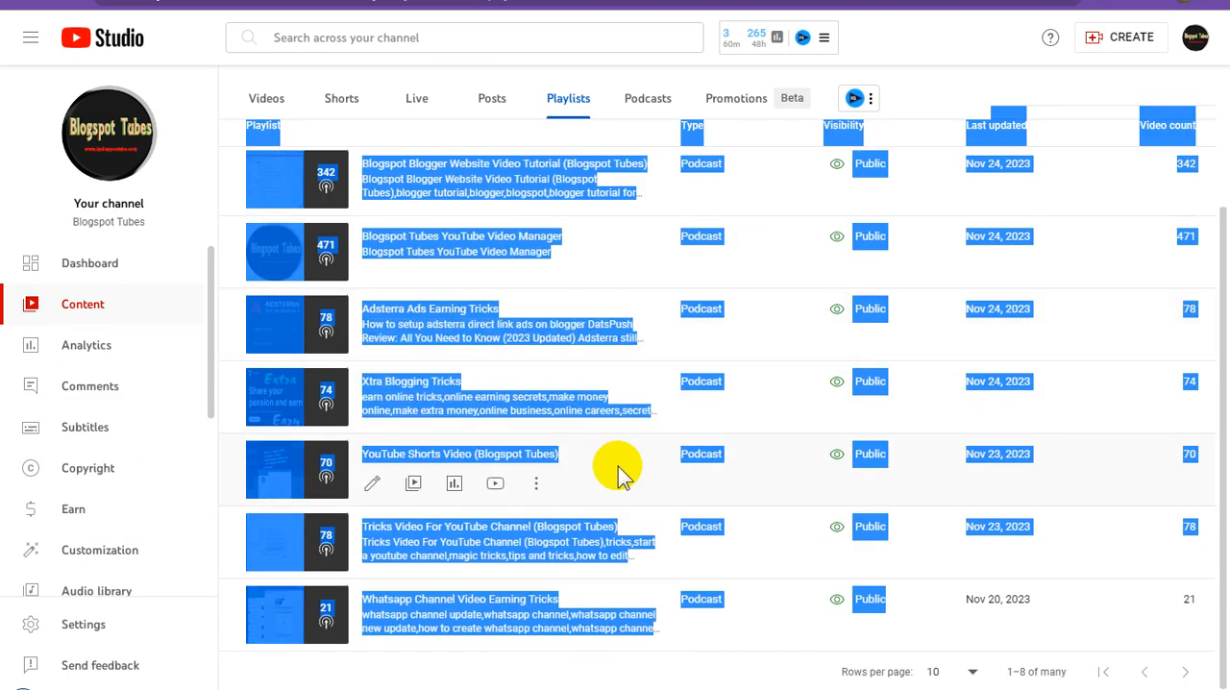
# Append a comma and the copied keyword list starting "create free blog website,how to start a blog" to the trending playlist's description and save.
pyautogui.scroll(3, 619, 471)
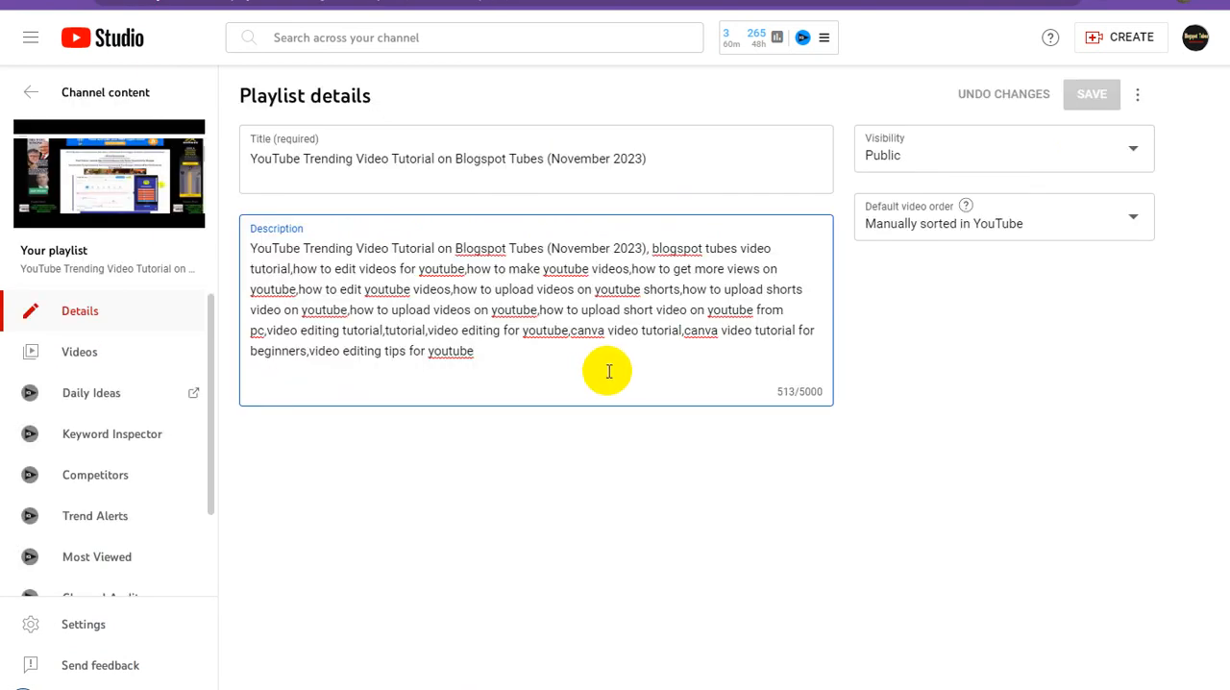
pyautogui.write(',')
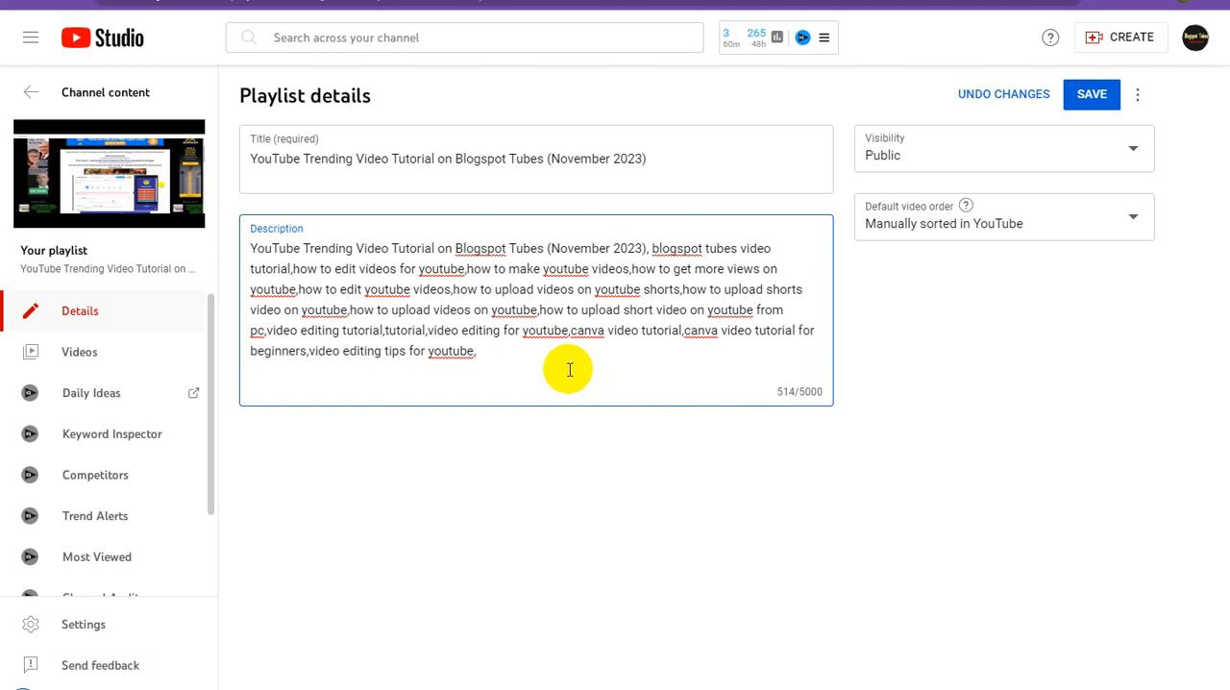
pyautogui.hotkey('ctrl', 'v')
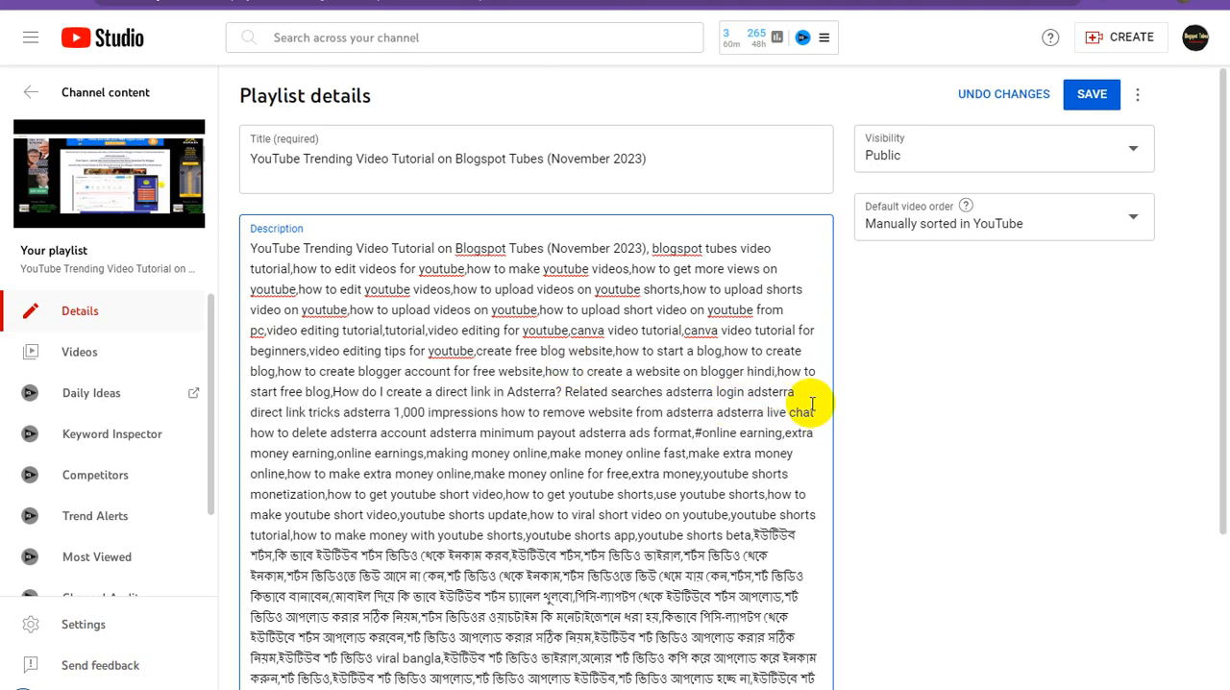
pyautogui.scroll(-2, 750, 423)
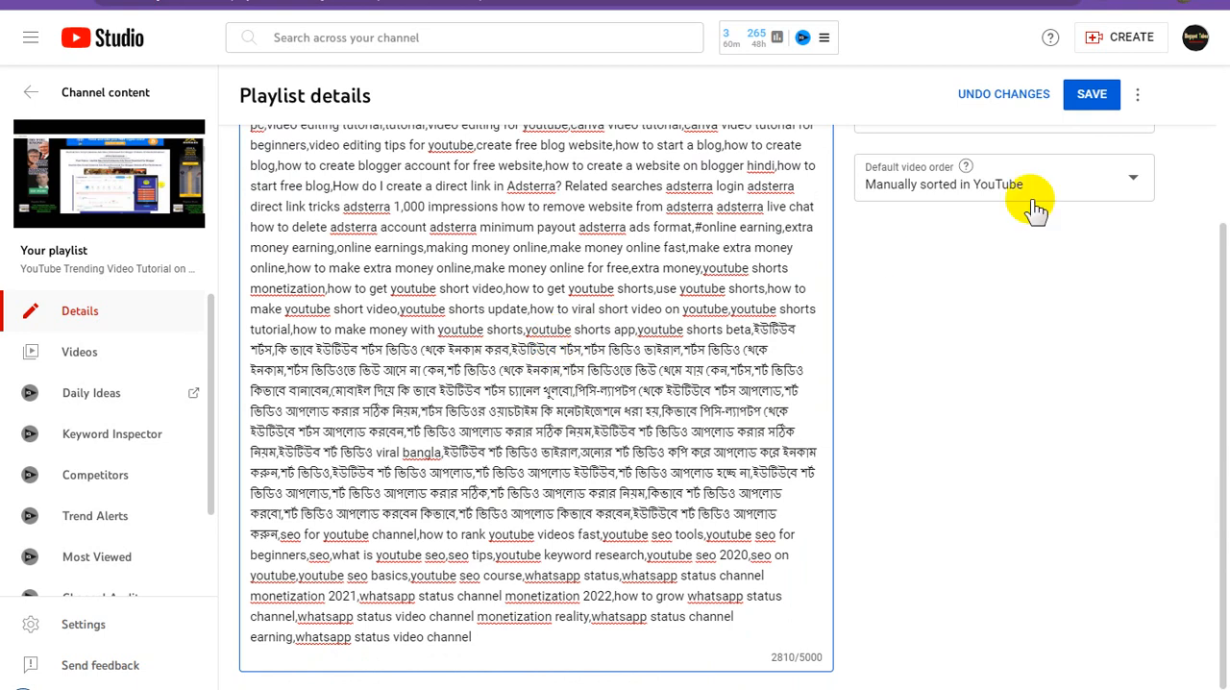
pyautogui.click(1092, 100)
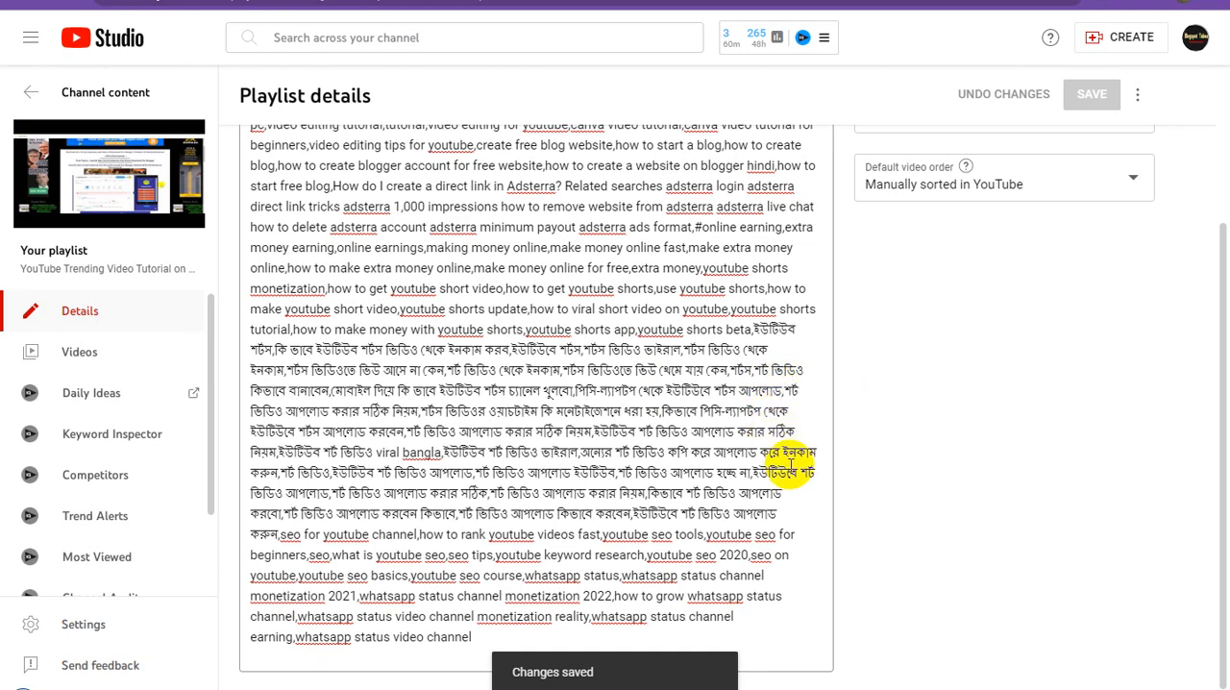
pyautogui.scroll(3, 793, 466)
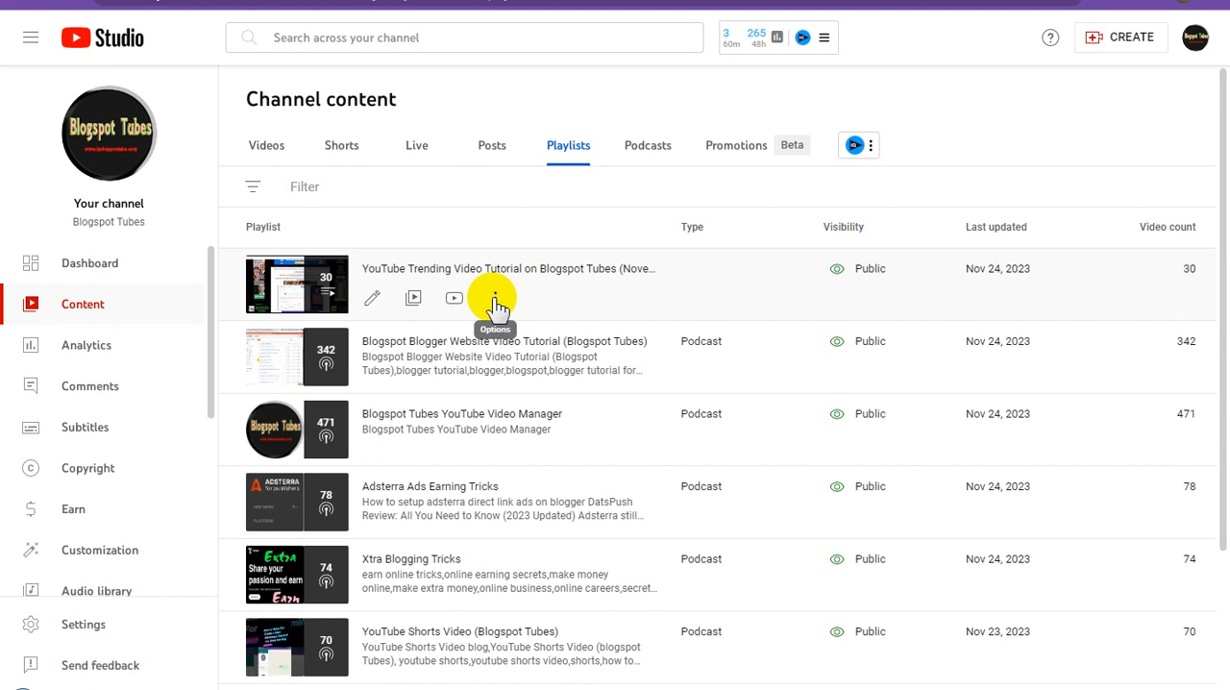
# Set the YouTube Trending Video Tutorial playlist as a podcast, using the square "TOP 30 Videos" November 2023 image as its thumbnail.
pyautogui.click(495, 301)
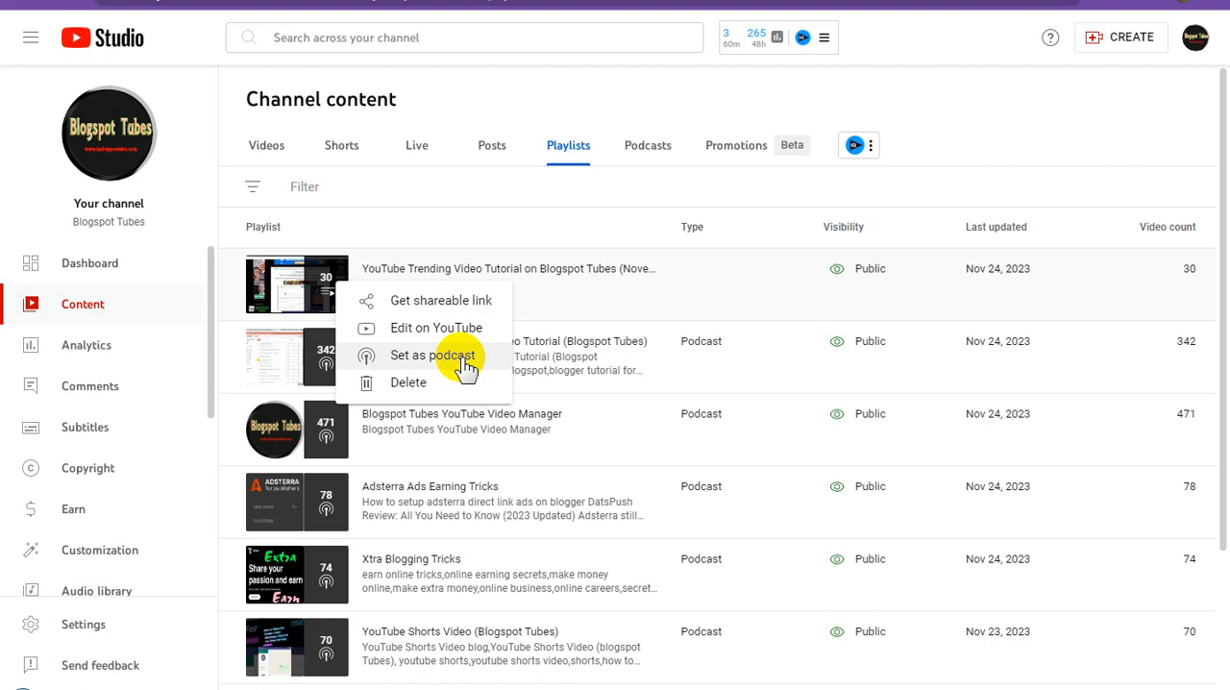
pyautogui.click(505, 363)
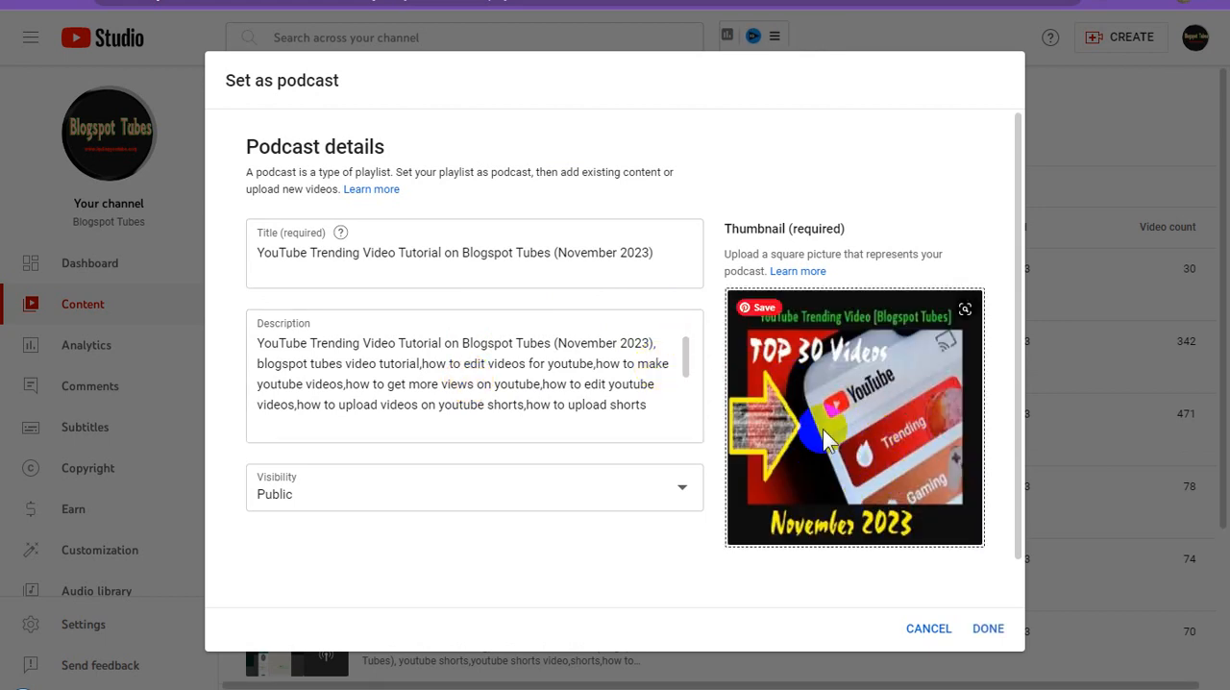
pyautogui.click(988, 628)
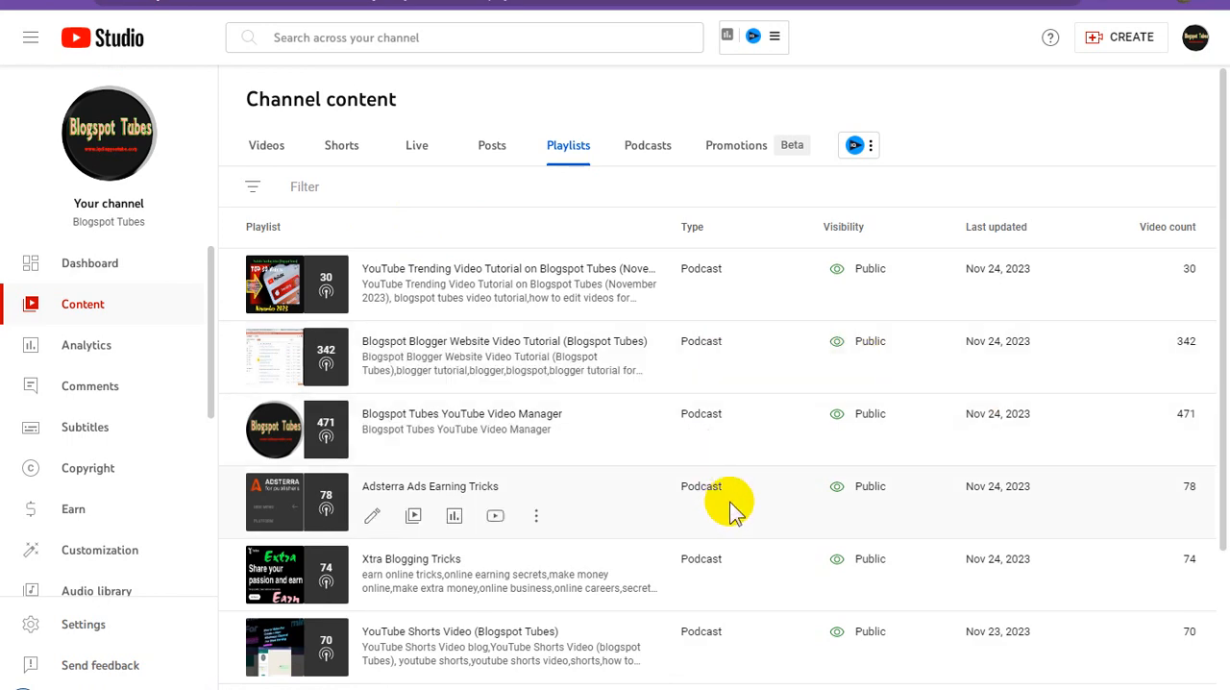
# Get the shareable link of the YouTube Trending Video Tutorial podcast from the channel's playlists.
pyautogui.scroll(-2, 729, 501)
pyautogui.scroll(2, 729, 501)
pyautogui.scroll(-2, 729, 501)
pyautogui.scroll(2, 729, 502)
pyautogui.scroll(-1, 729, 502)
pyautogui.scroll(-1, 730, 501)
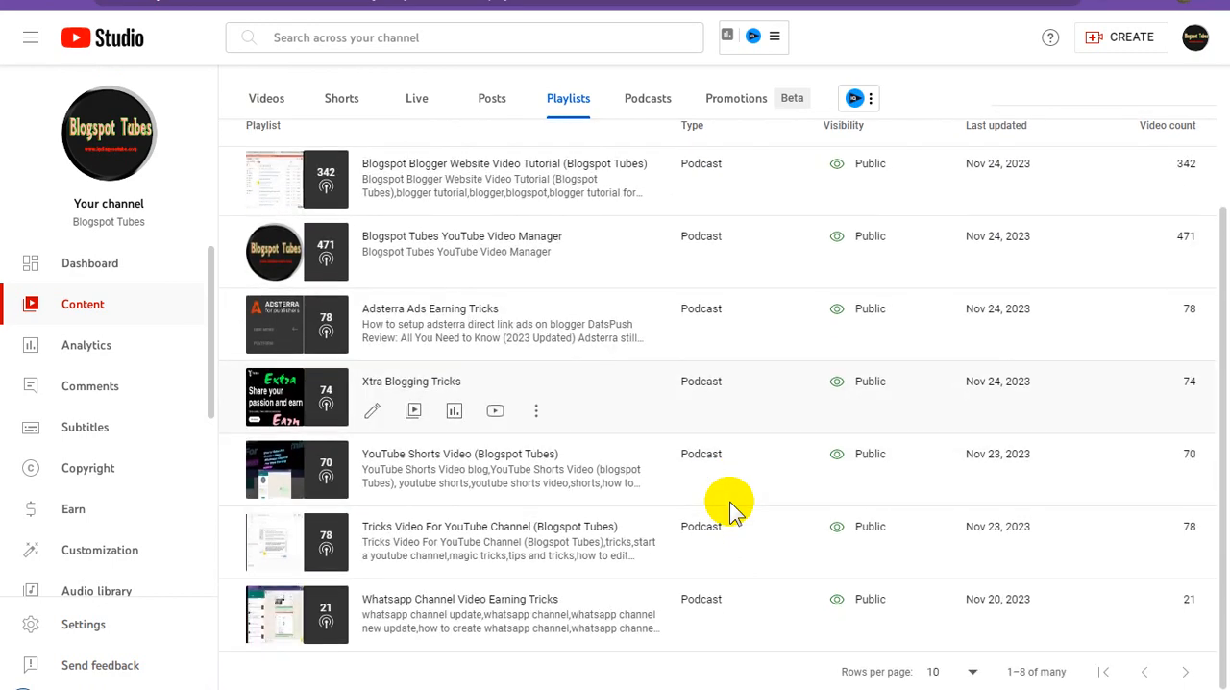
pyautogui.scroll(3, 730, 501)
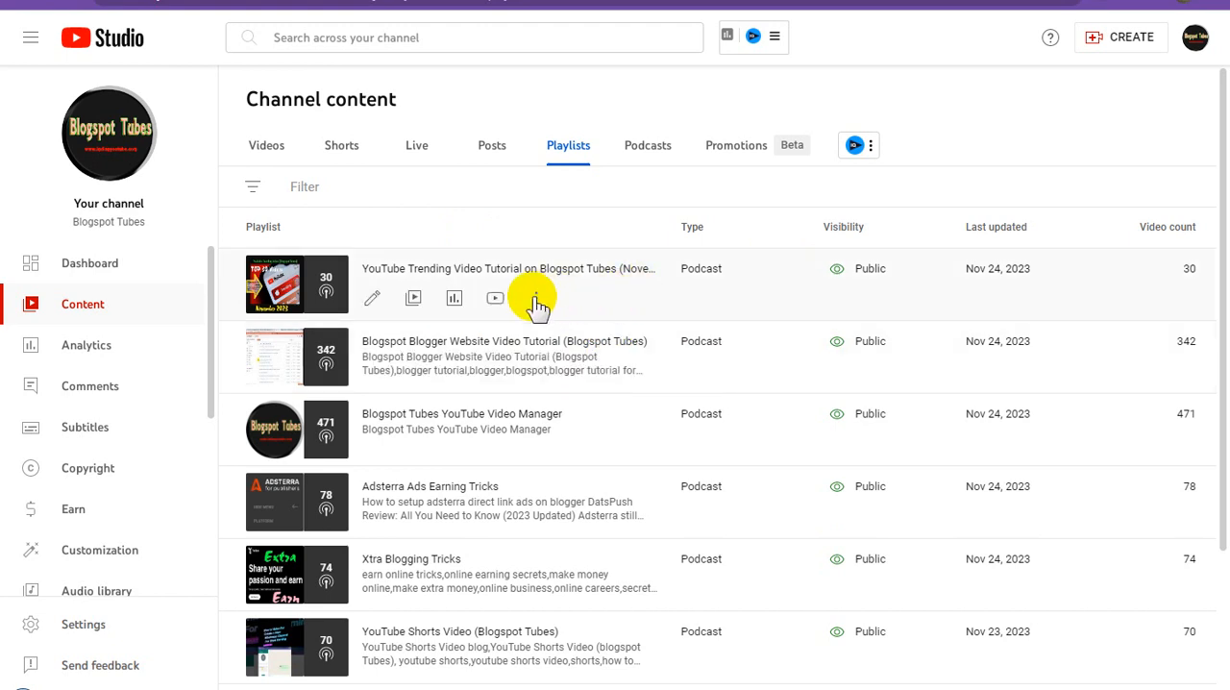
pyautogui.click(534, 299)
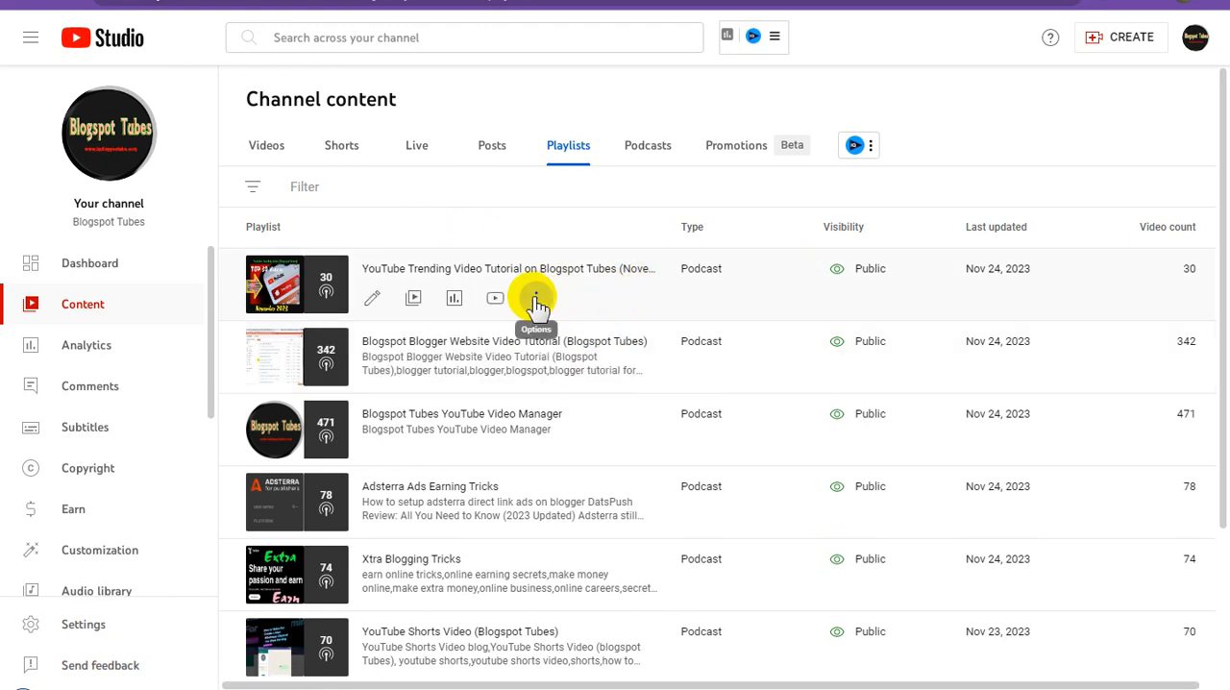
pyautogui.click(534, 299)
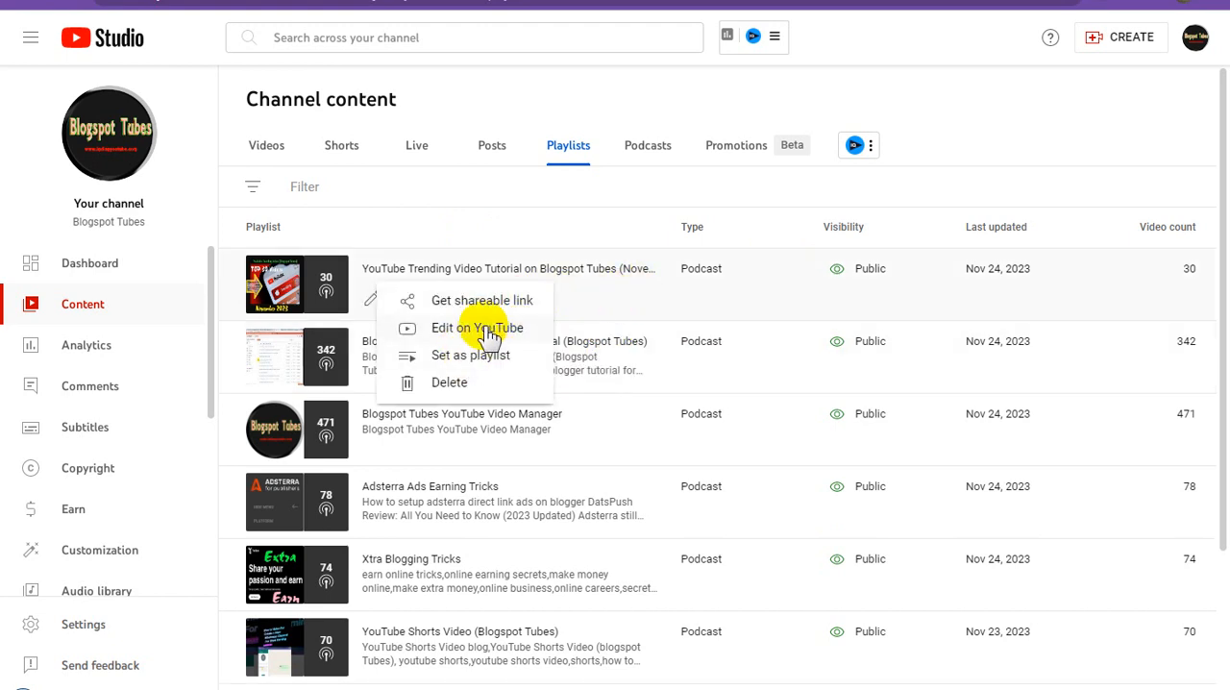
pyautogui.click(498, 305)
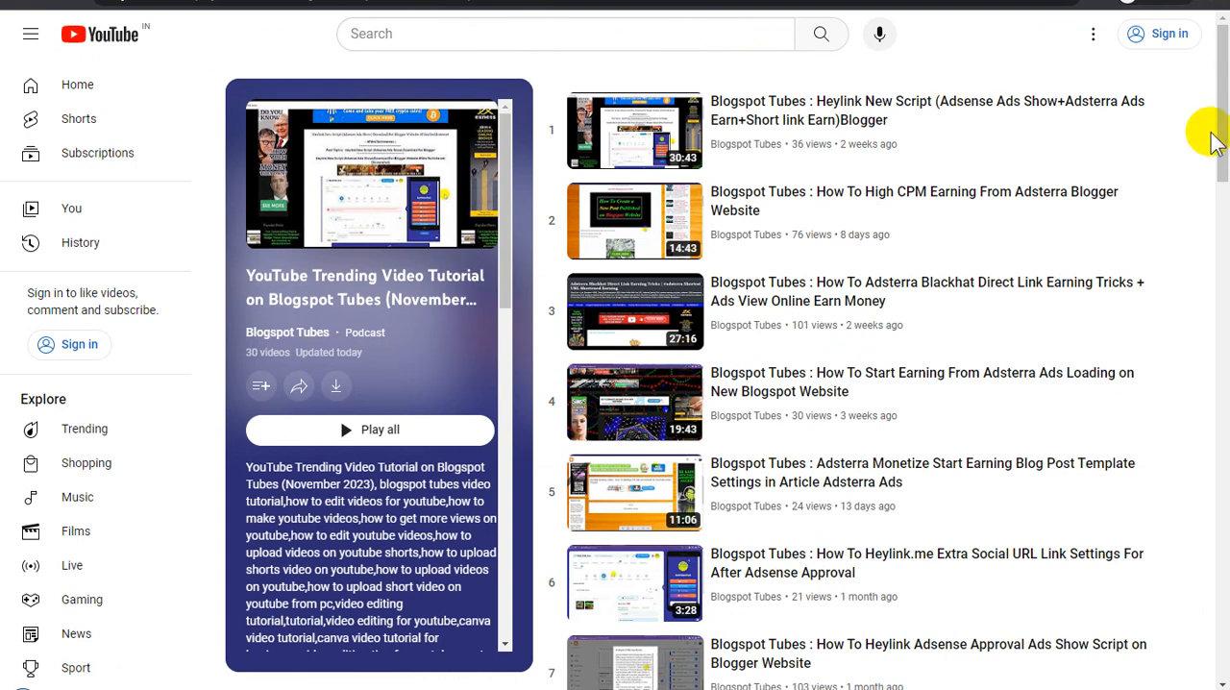
# Look through the full list of videos on the trending podcast's public YouTube page.
pyautogui.moveTo(1224, 118); pyautogui.dragTo(1222, 124)
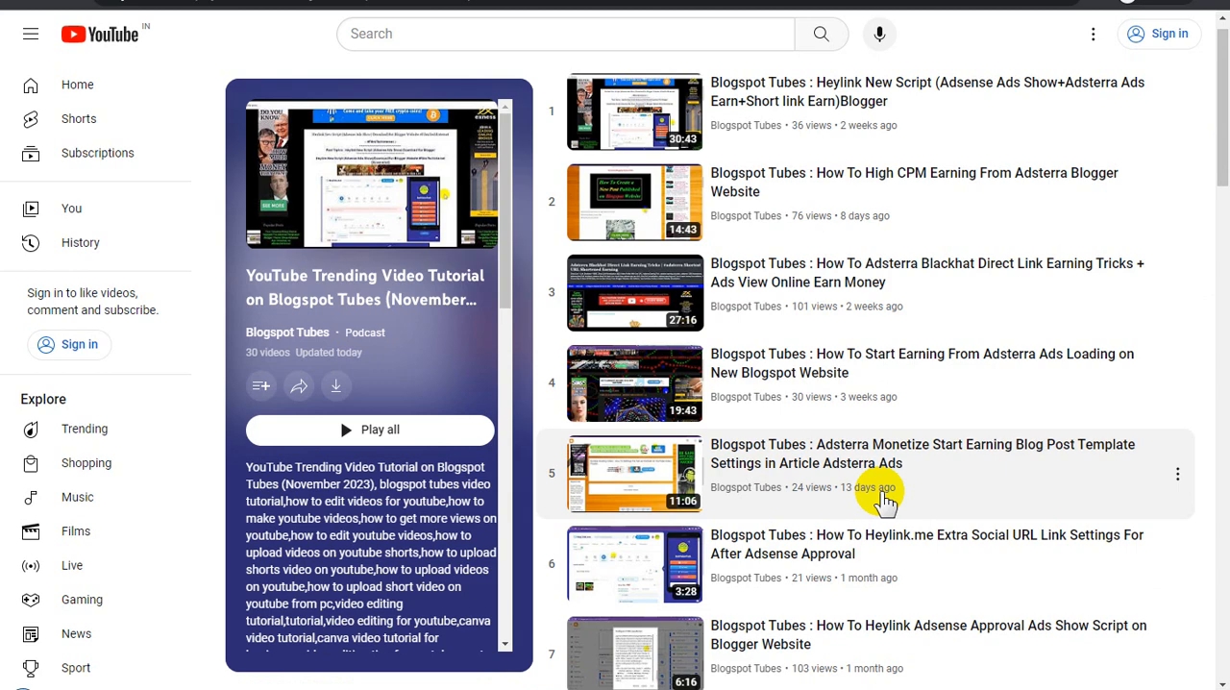
pyautogui.scroll(-2, 881, 495)
pyautogui.scroll(-1, 886, 498)
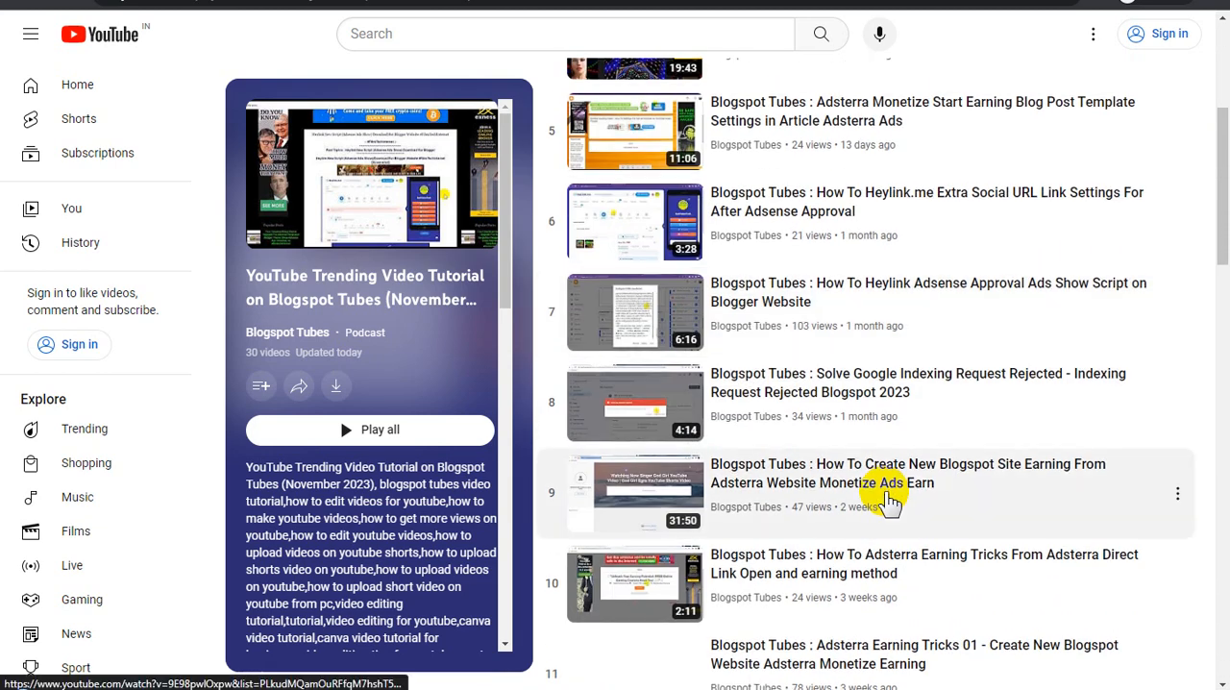
pyautogui.scroll(-1, 889, 500)
pyautogui.scroll(-1, 889, 499)
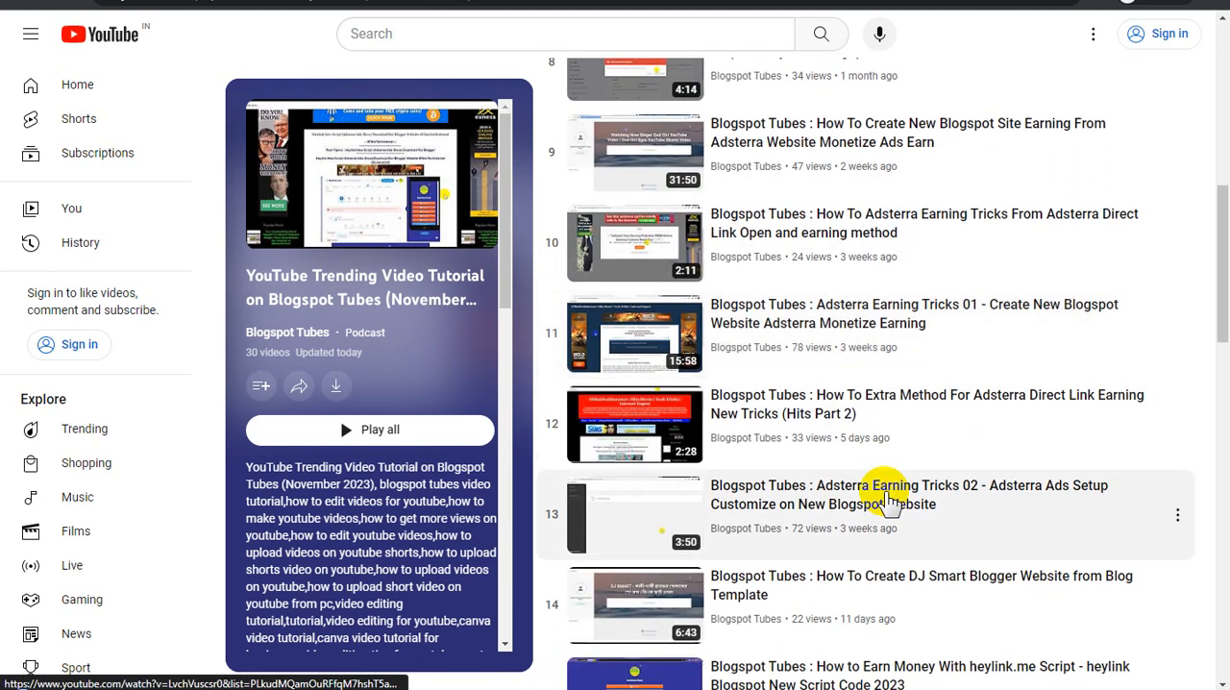
pyautogui.scroll(-2, 889, 500)
pyautogui.scroll(-2, 886, 498)
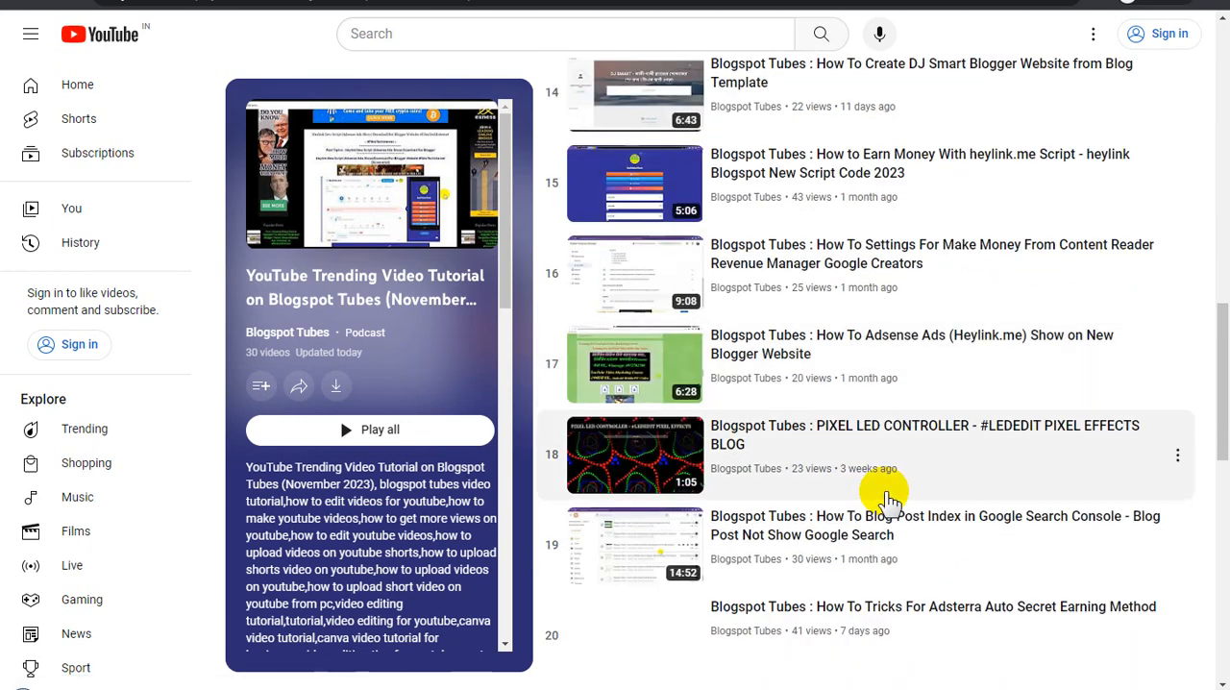
pyautogui.scroll(-2, 888, 500)
pyautogui.scroll(-2, 889, 500)
pyautogui.scroll(-4, 889, 500)
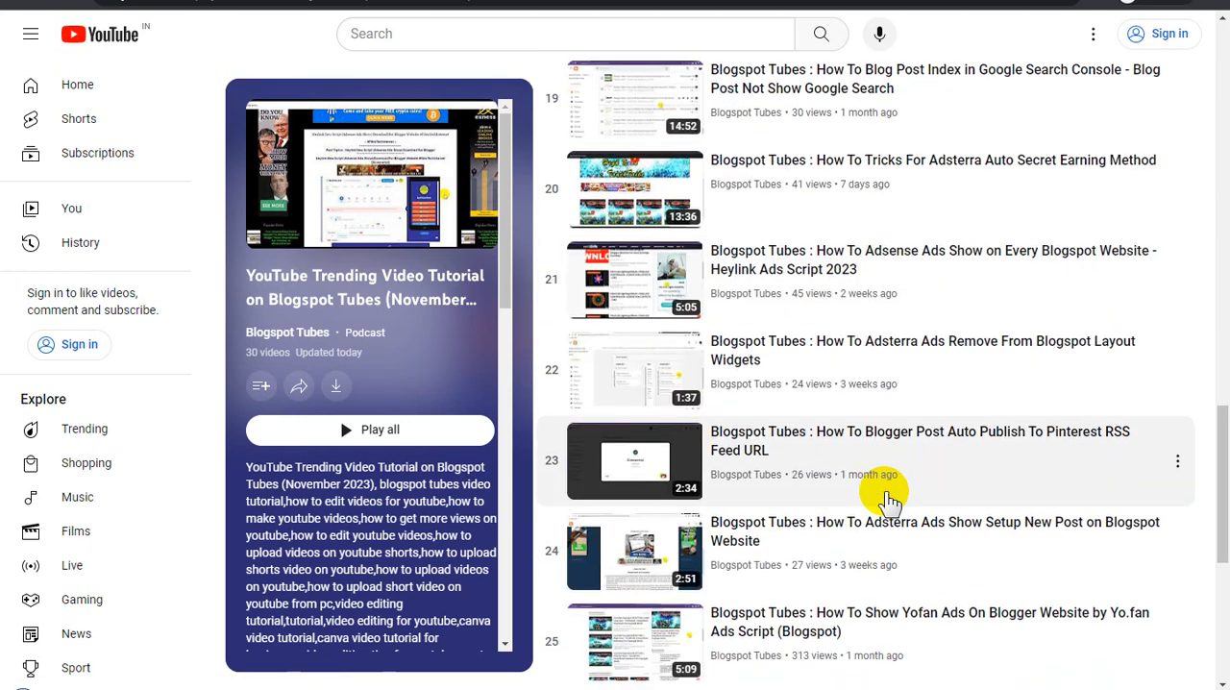
pyautogui.scroll(-1, 888, 500)
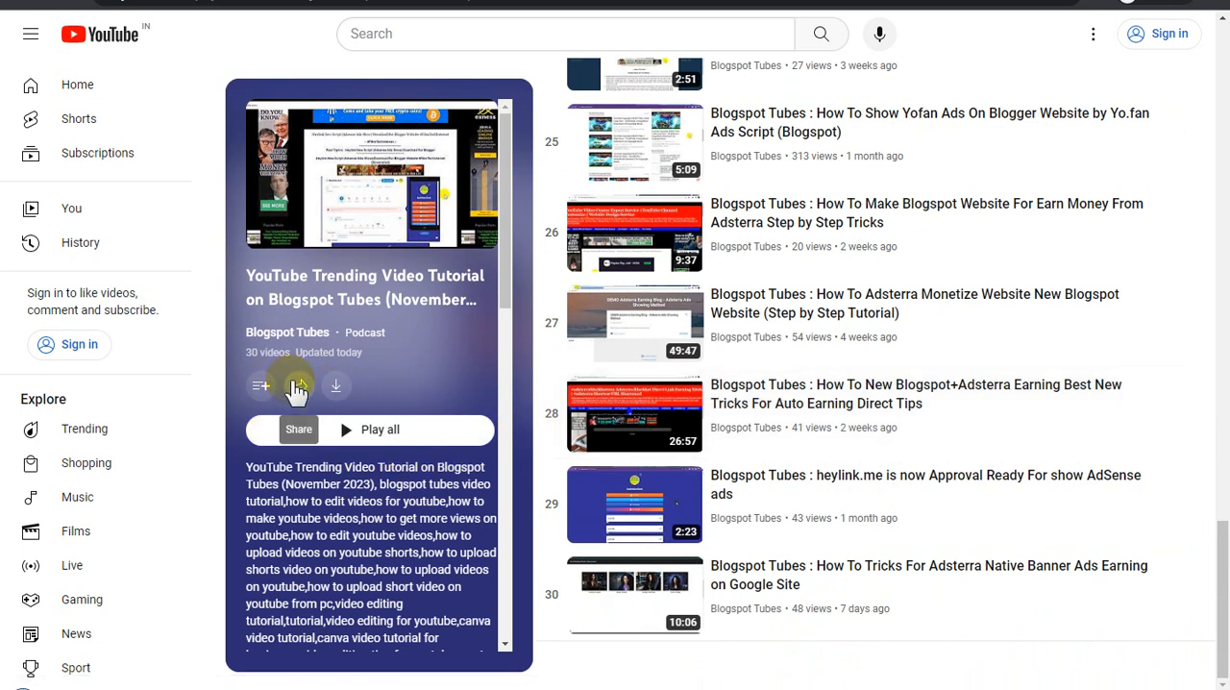
# Open the sharing options of the trending podcast and copy its embed code.
pyautogui.click(301, 394)
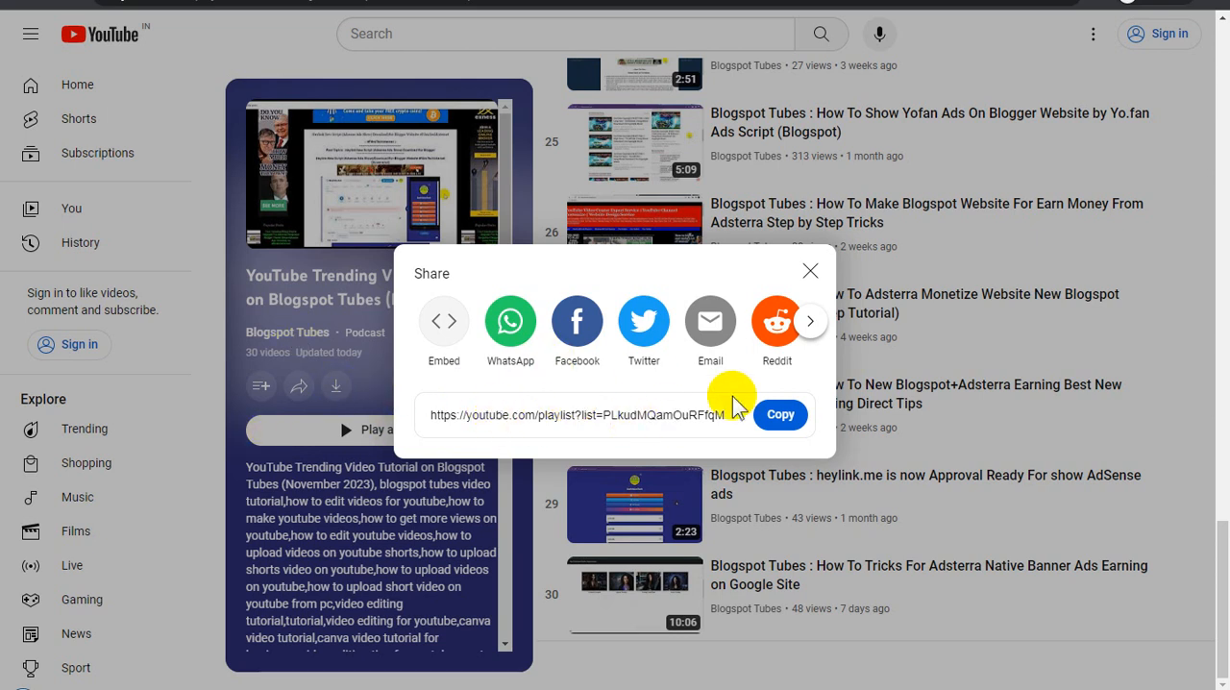
pyautogui.click(781, 419)
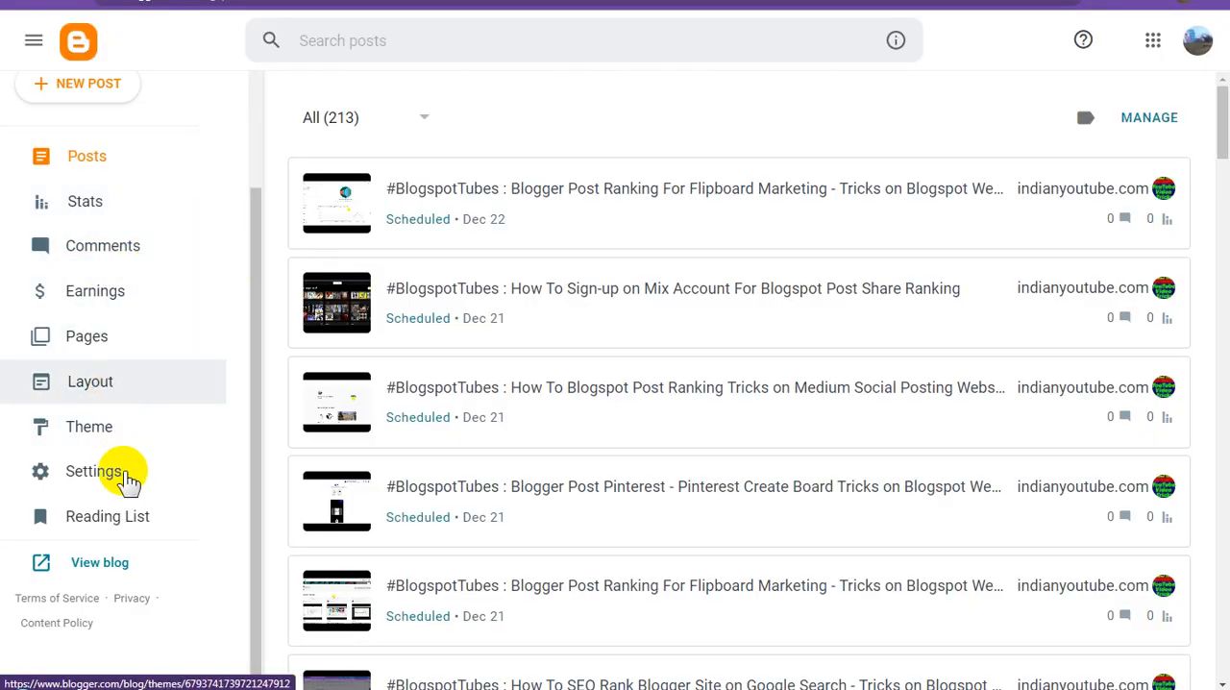
# Switch to Blogger, view the live blog's header, posts and sidebar, and return to the dashboard.
pyautogui.click(105, 562)
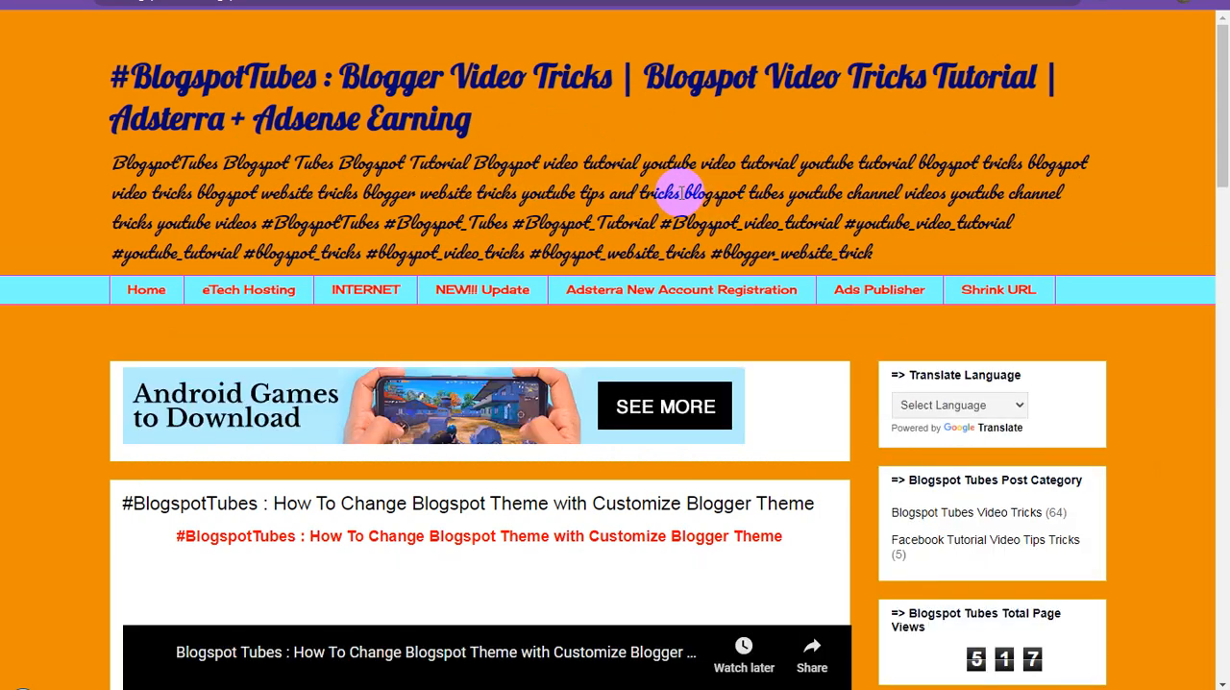
pyautogui.scroll(-3, 681, 192)
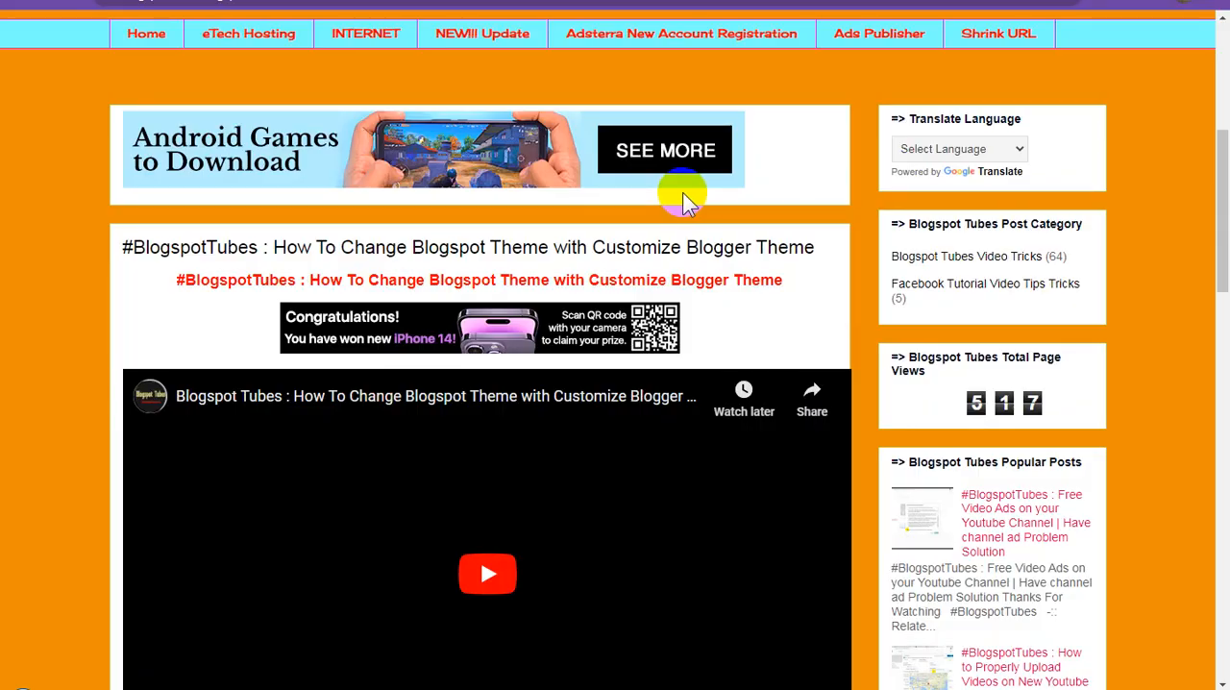
pyautogui.scroll(-4, 681, 192)
pyautogui.scroll(-2, 681, 188)
pyautogui.scroll(8, 681, 189)
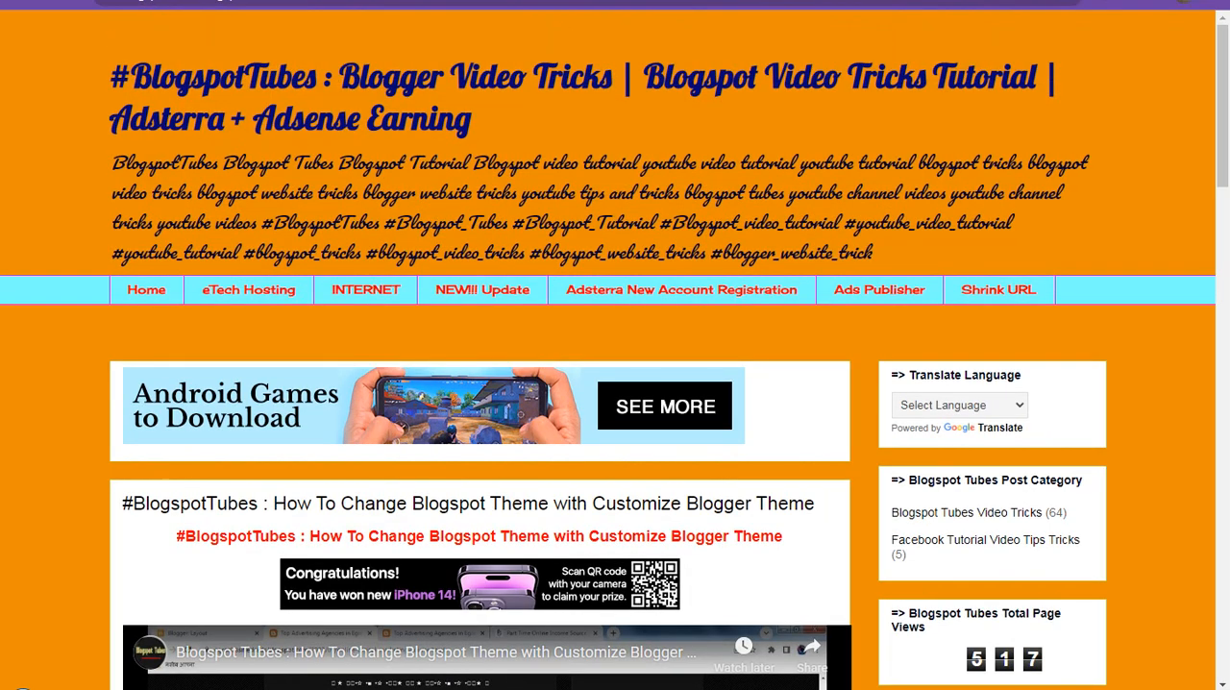
pyautogui.click(365, 1)
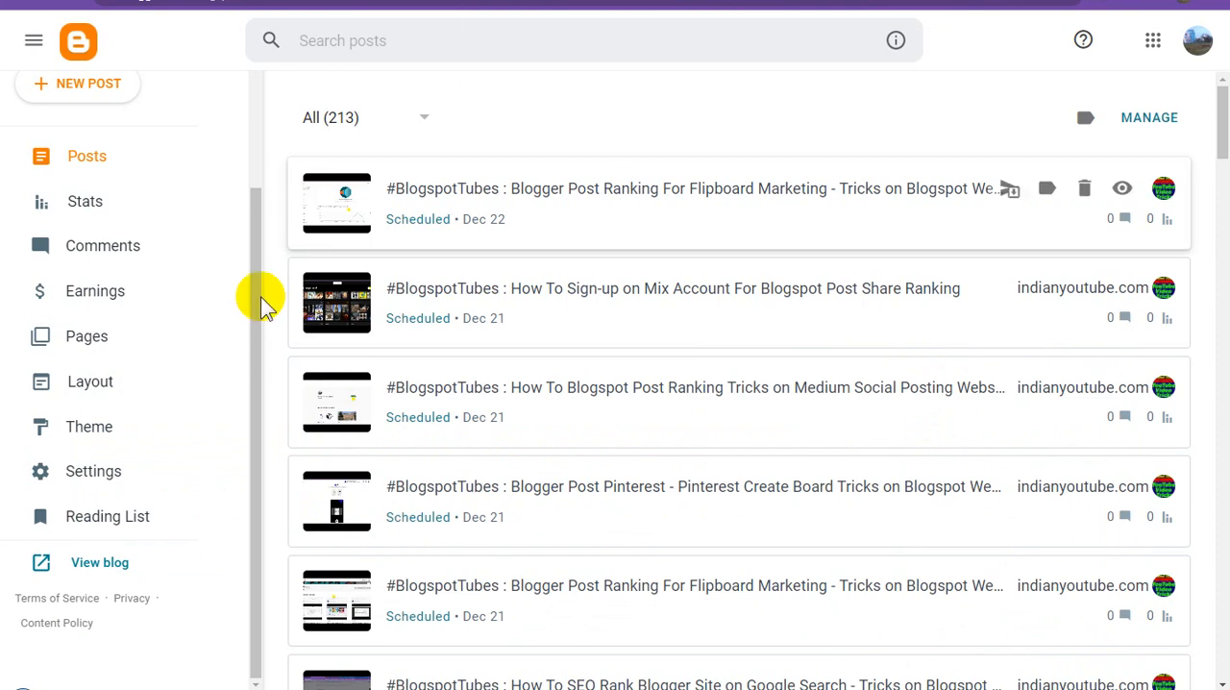
# Add an HTML/JavaScript gadget to the sidebar-right-1 section of the blog layout and paste the playlist embed code as its content.
pyautogui.click(121, 396)
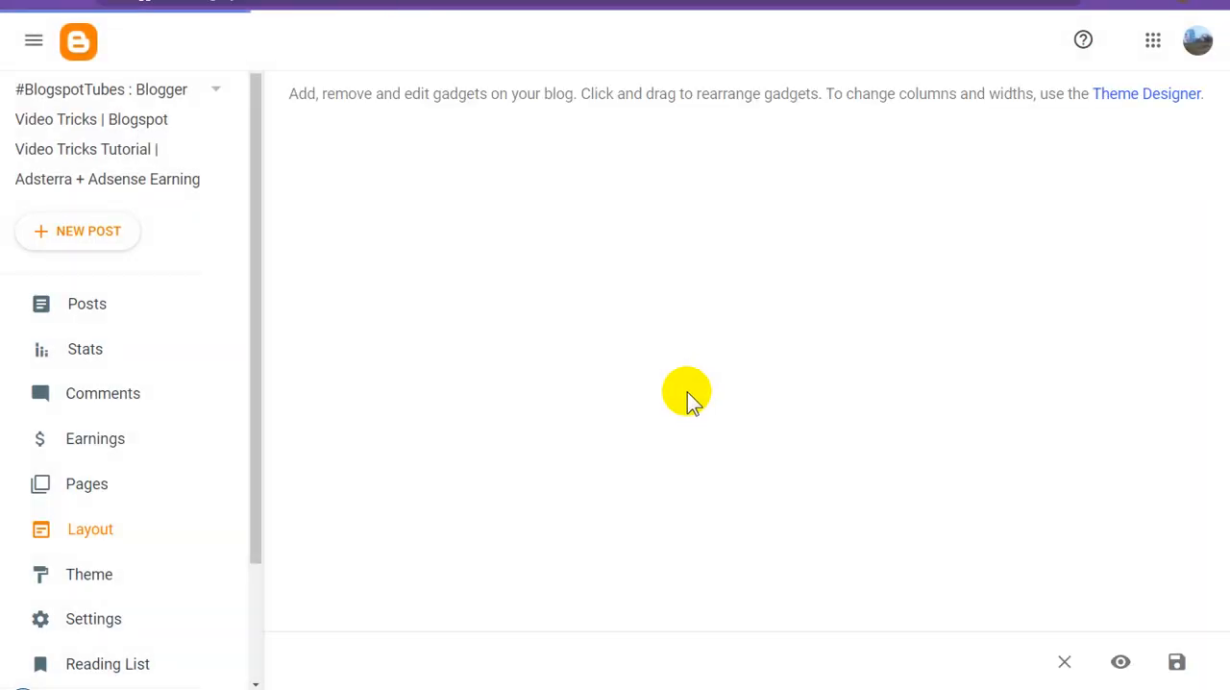
pyautogui.scroll(-4, 689, 404)
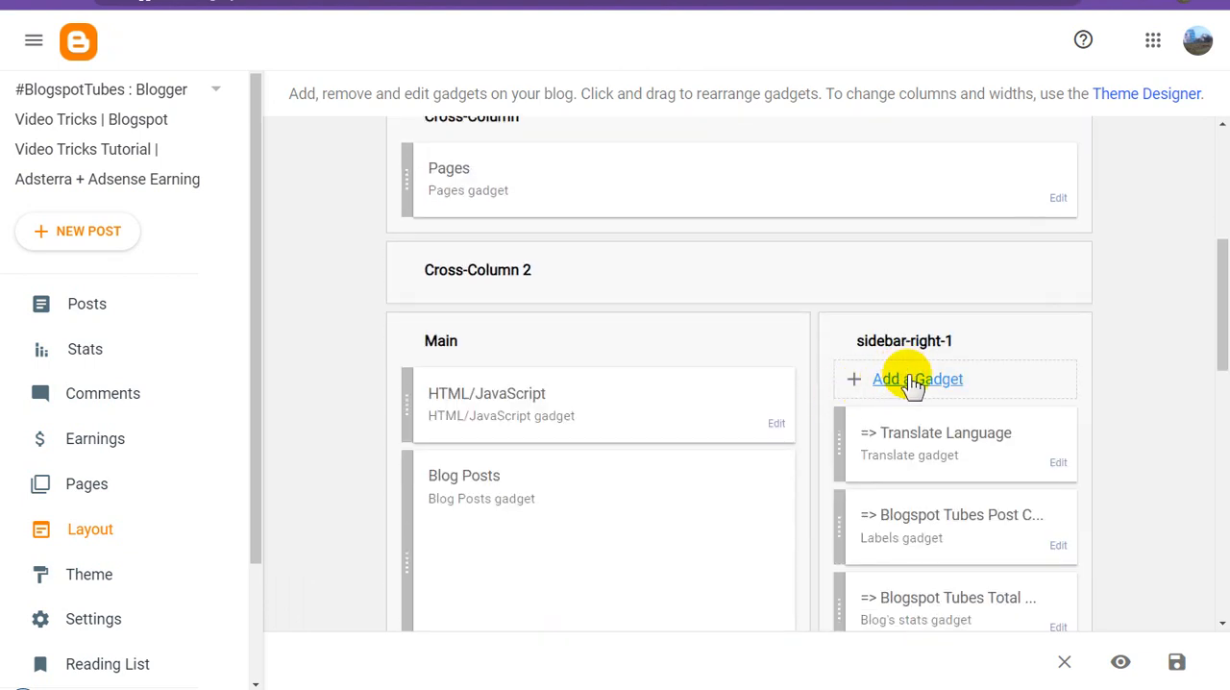
pyautogui.click(911, 379)
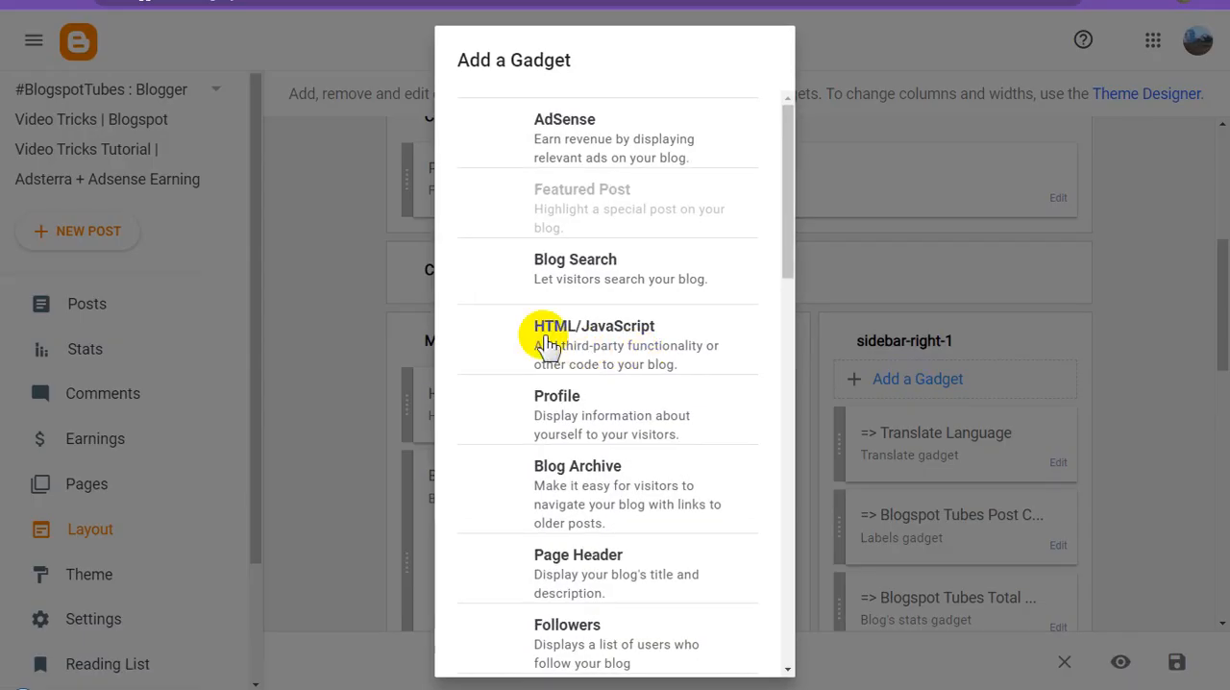
pyautogui.click(641, 348)
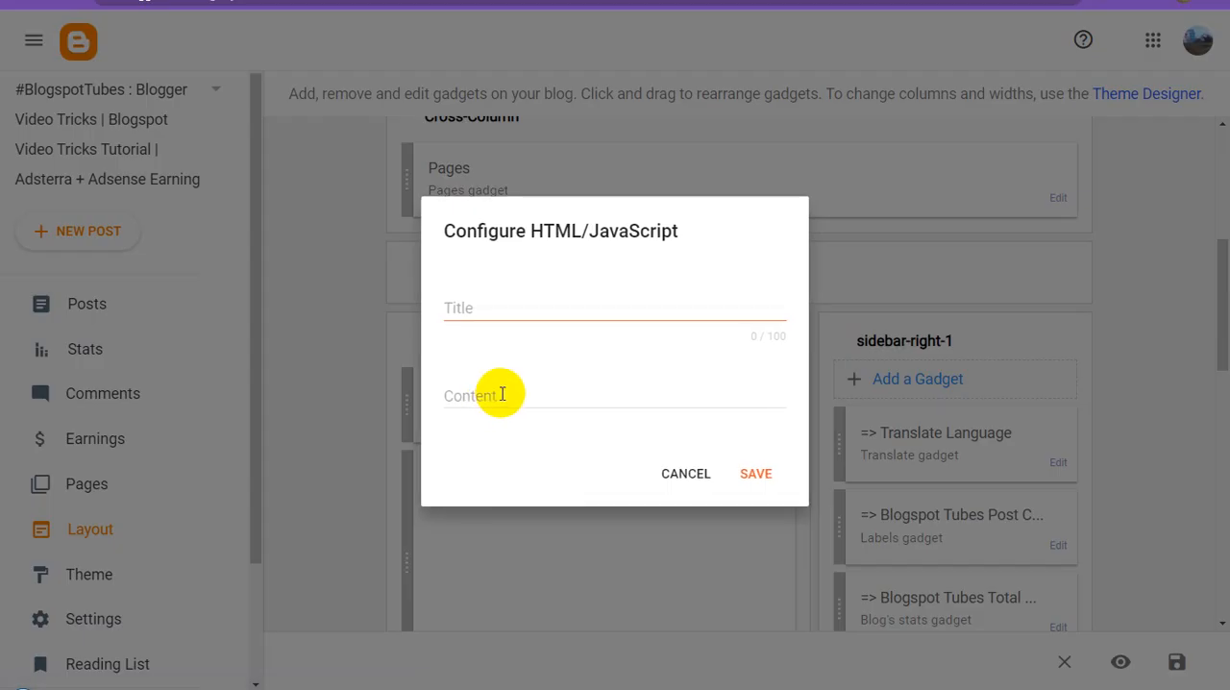
pyautogui.hotkey('ctrl', 'v')
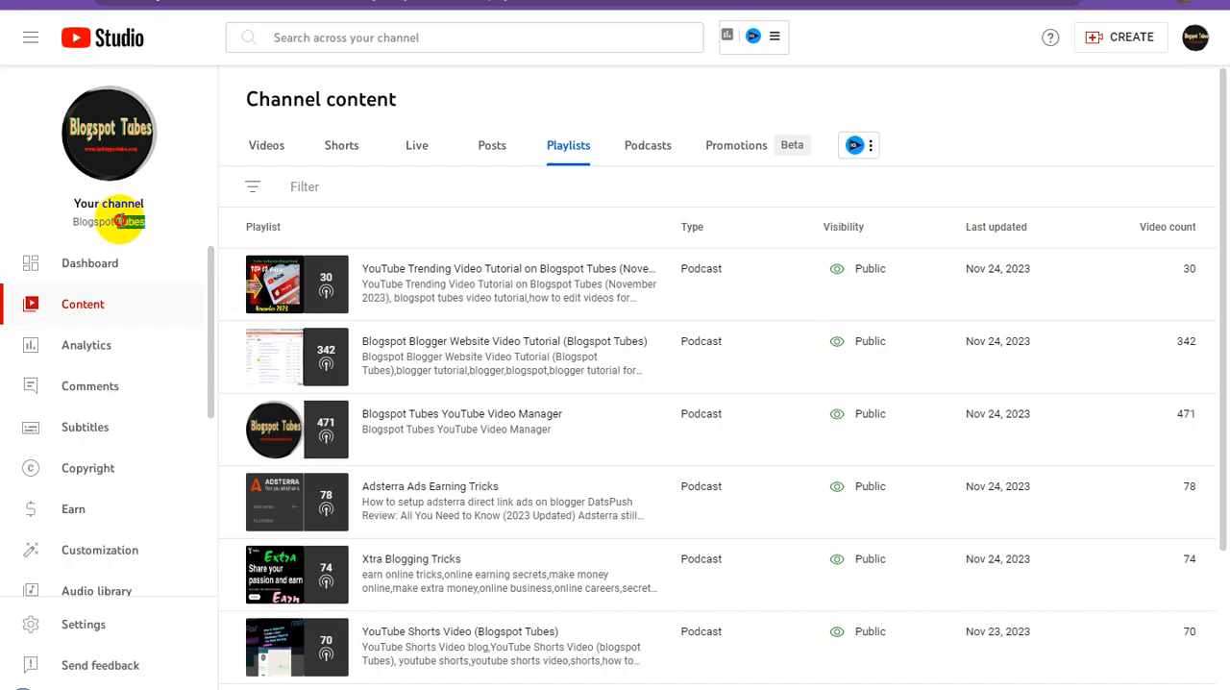
# Copy the channel name "Blogspot Tubes" from YouTube Studio and paste it as the title of the HTML/JavaScript gadget in Blogger.
pyautogui.tripleClick(120, 221)
pyautogui.hotkey('ctrl', 'c')
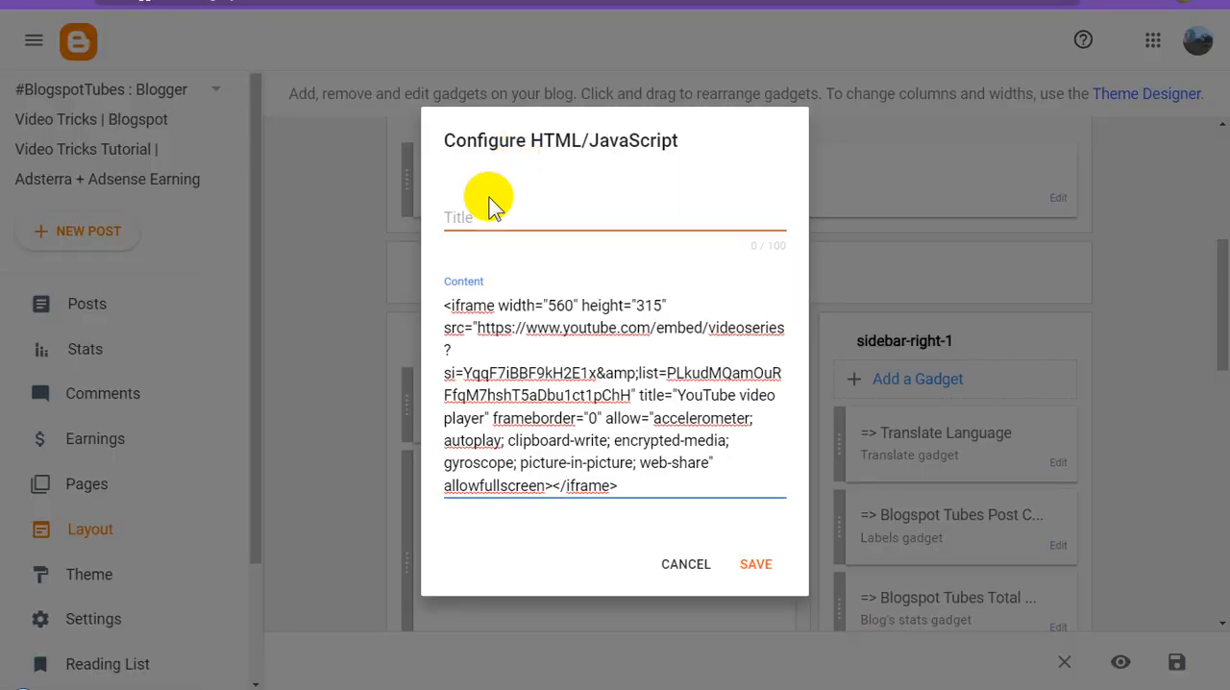
pyautogui.click(479, 215)
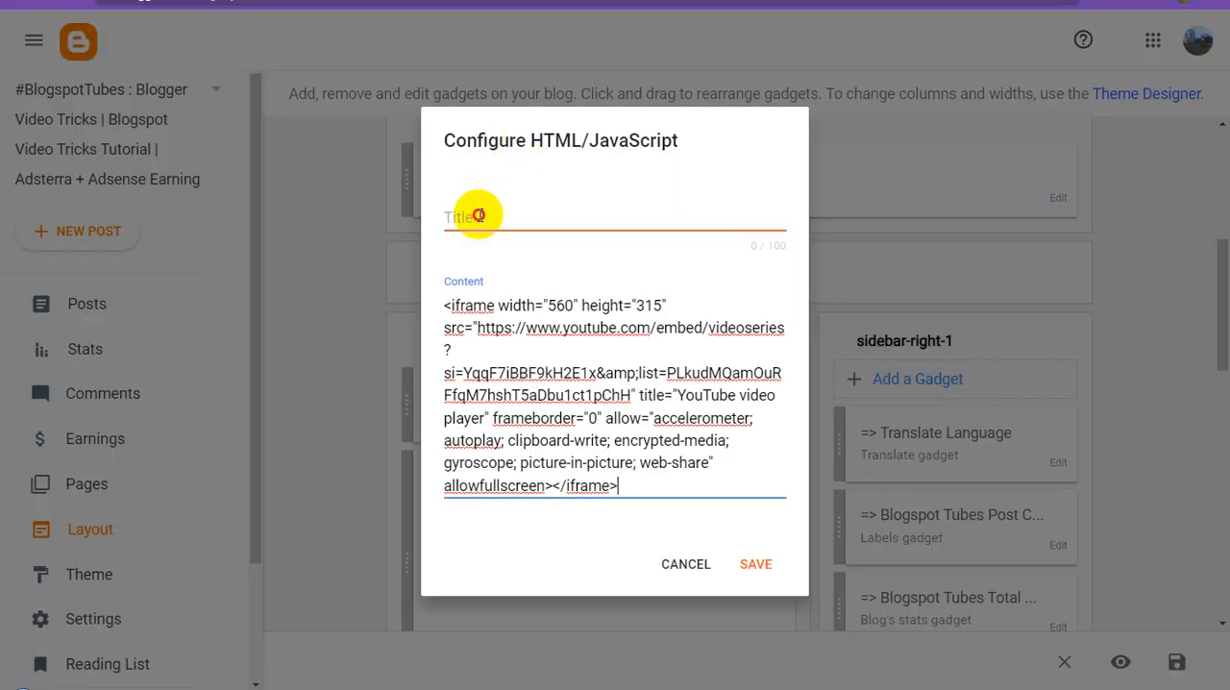
pyautogui.hotkey('ctrl', 'v')
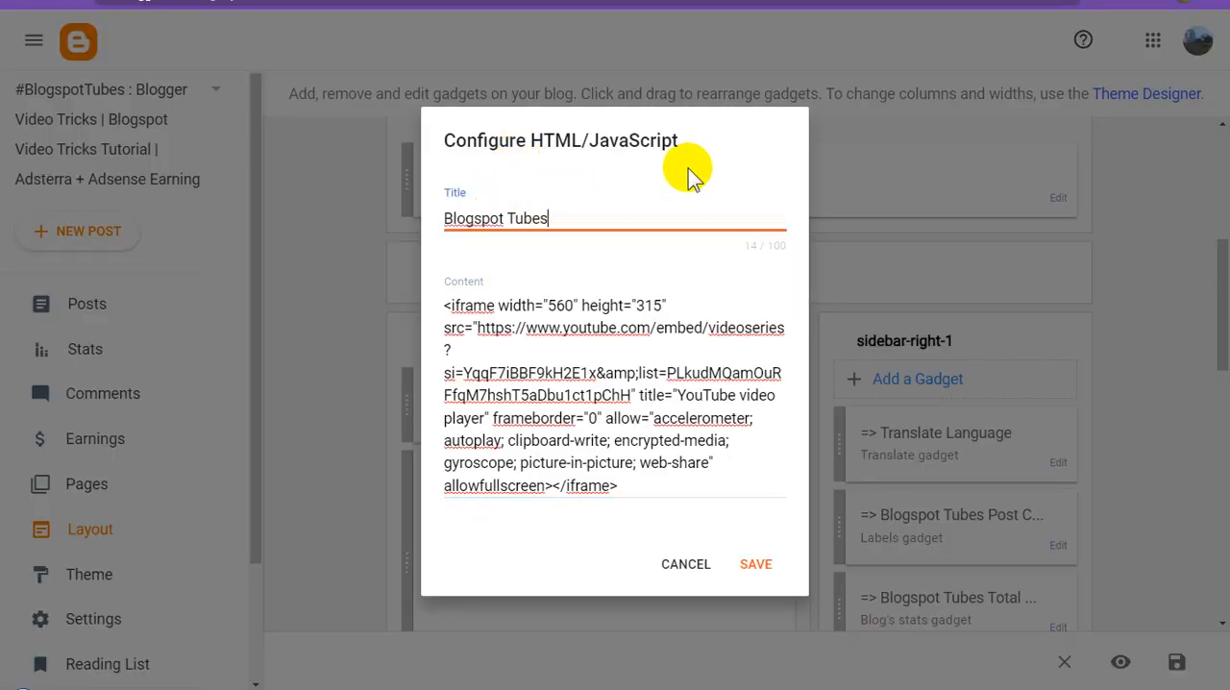
# Extend the gadget title after the channel name with "TOP Trending Video [Waching Now...]".
pyautogui.write('TOP Tr')
pyautogui.write('ending Video')
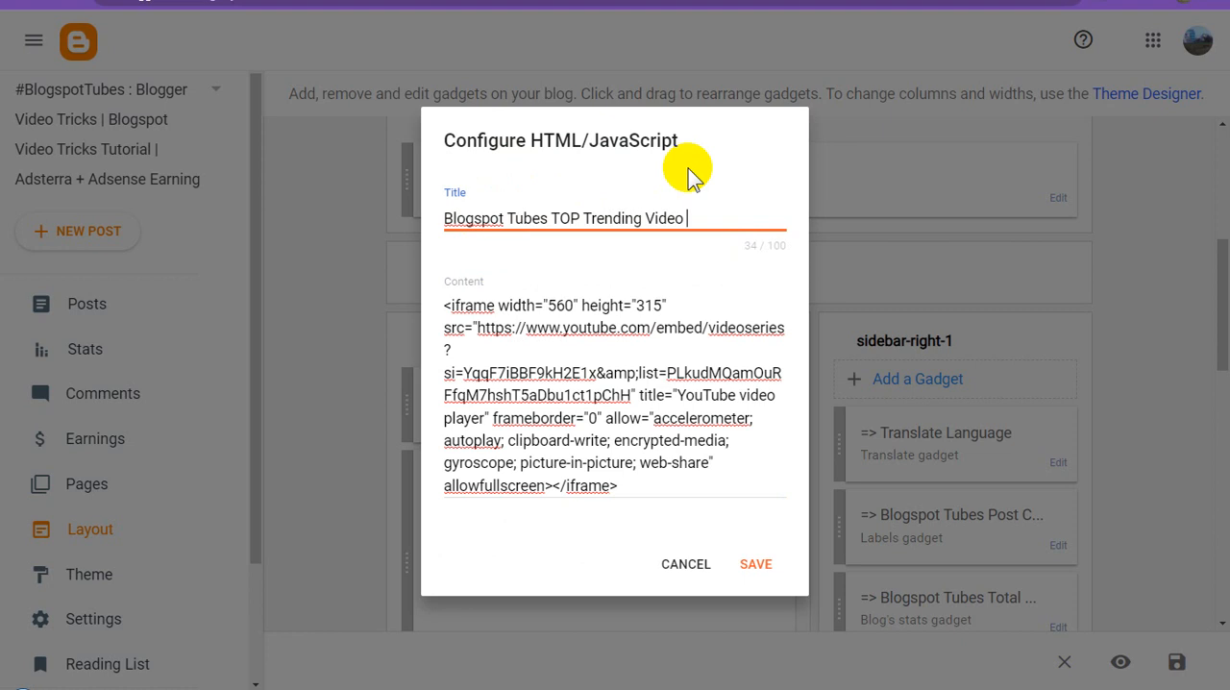
pyautogui.write(' []')
pyautogui.write('Wac')
pyautogui.write('hing Now')
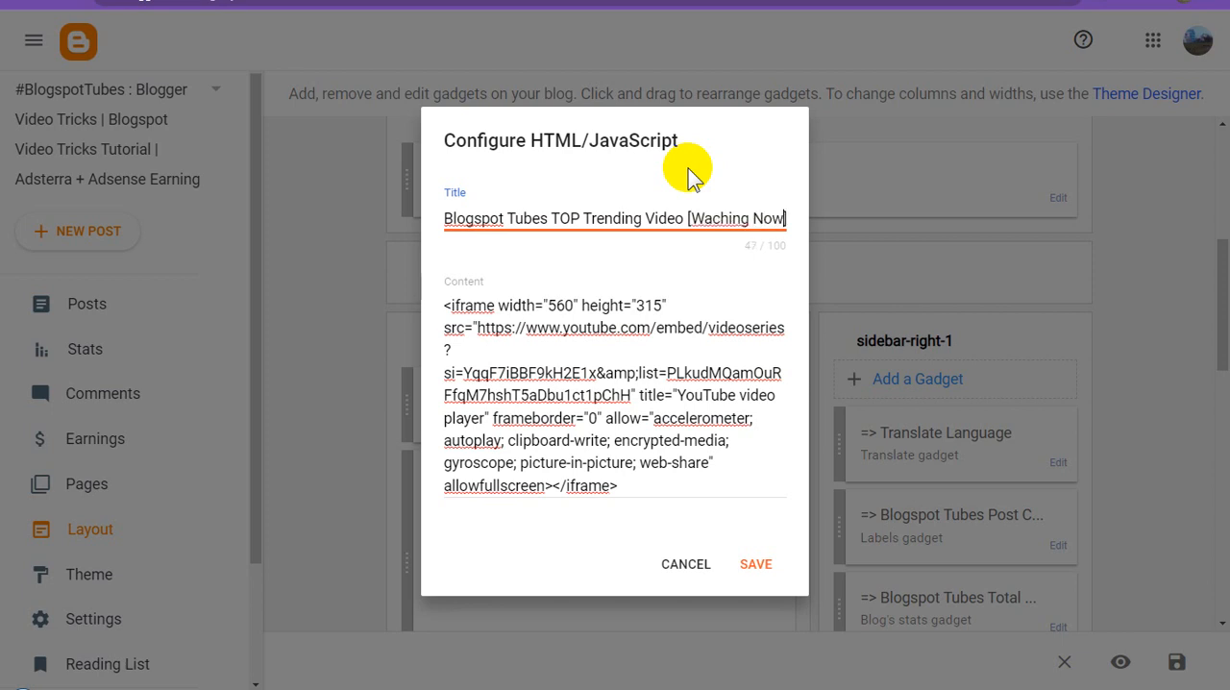
pyautogui.write('...')
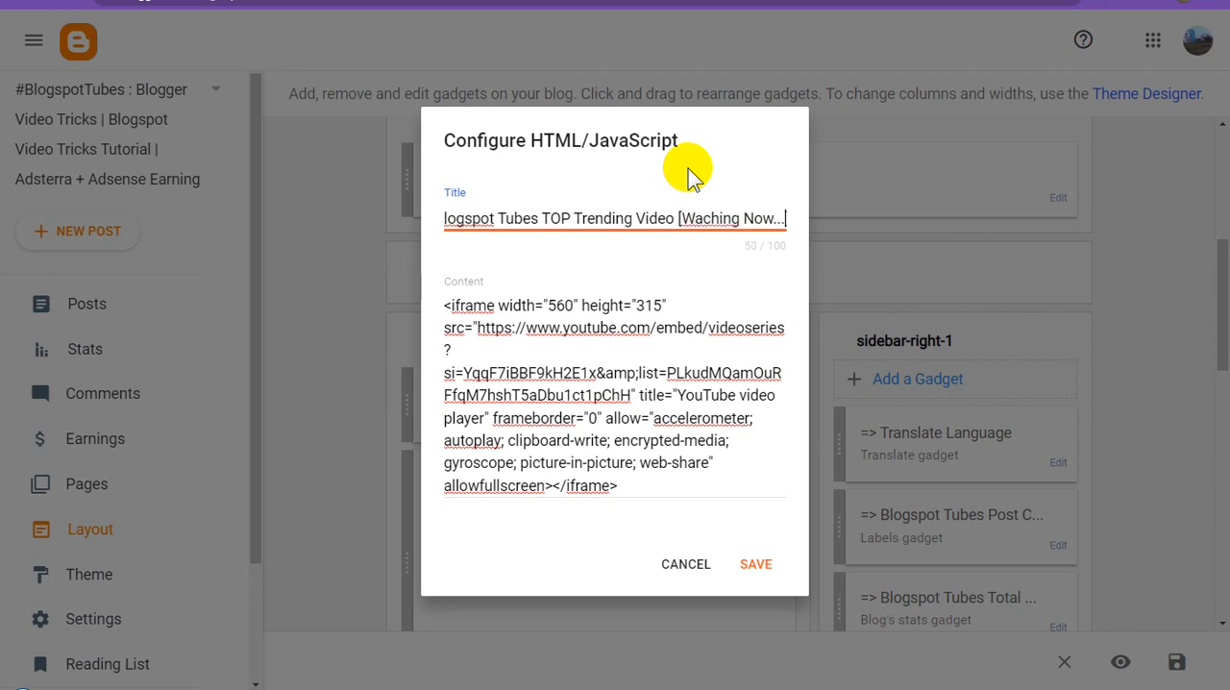
# Correct the gadget title to "Blogspot Tubes TOP 30 Trending Video [Watching Now...]" and save the gadget.
pyautogui.click(699, 215)
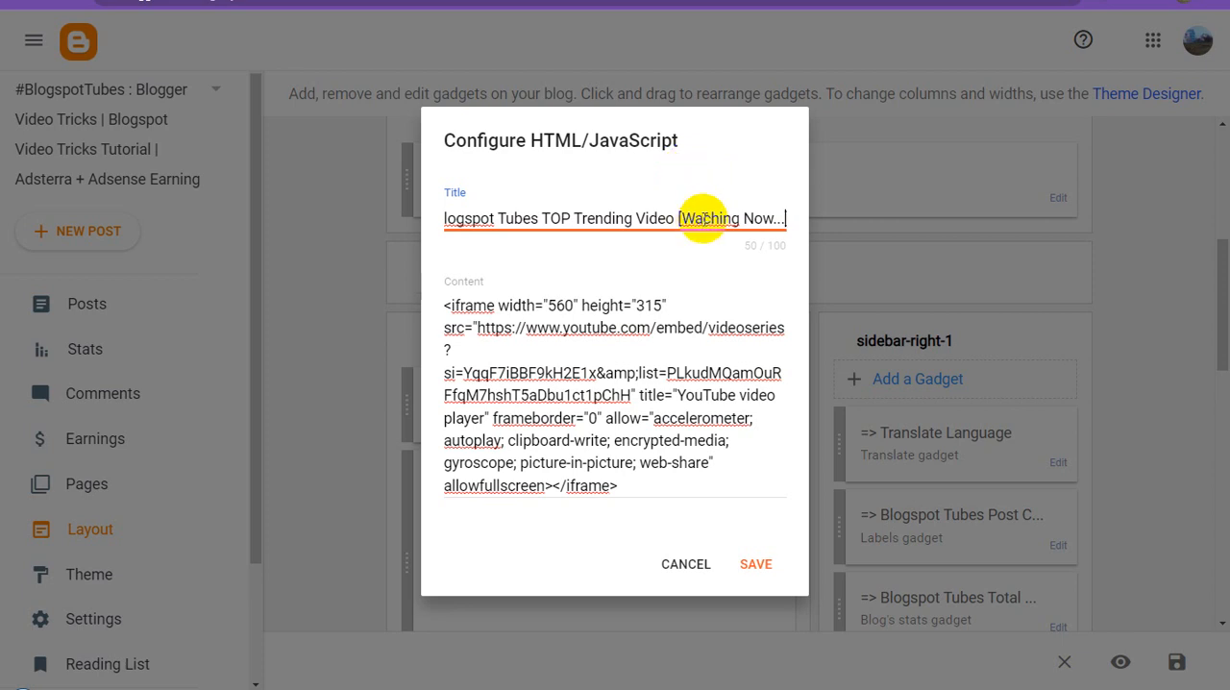
pyautogui.write('t')
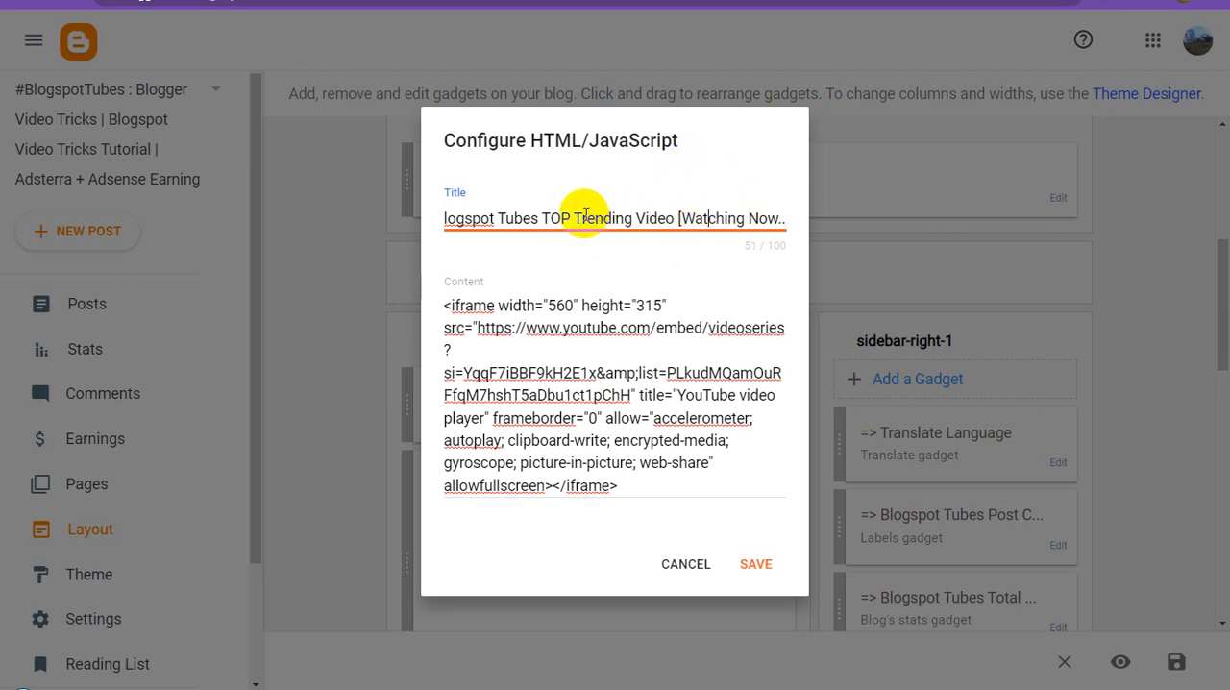
pyautogui.click(572, 217)
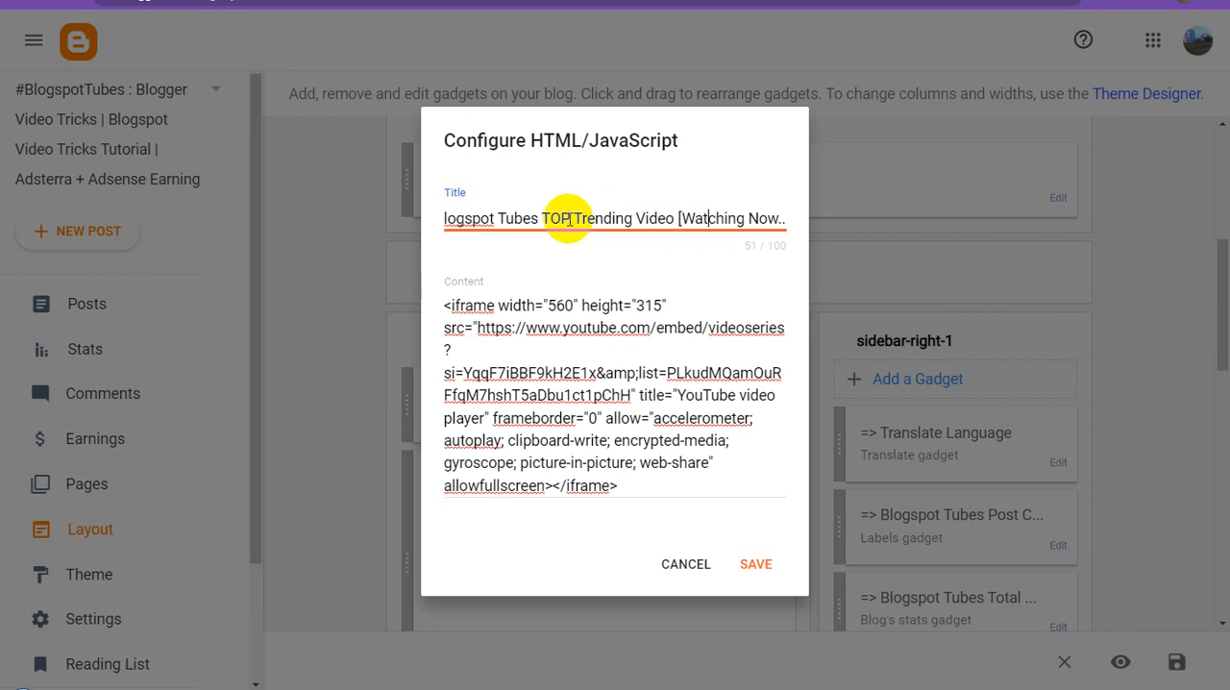
pyautogui.write('30')
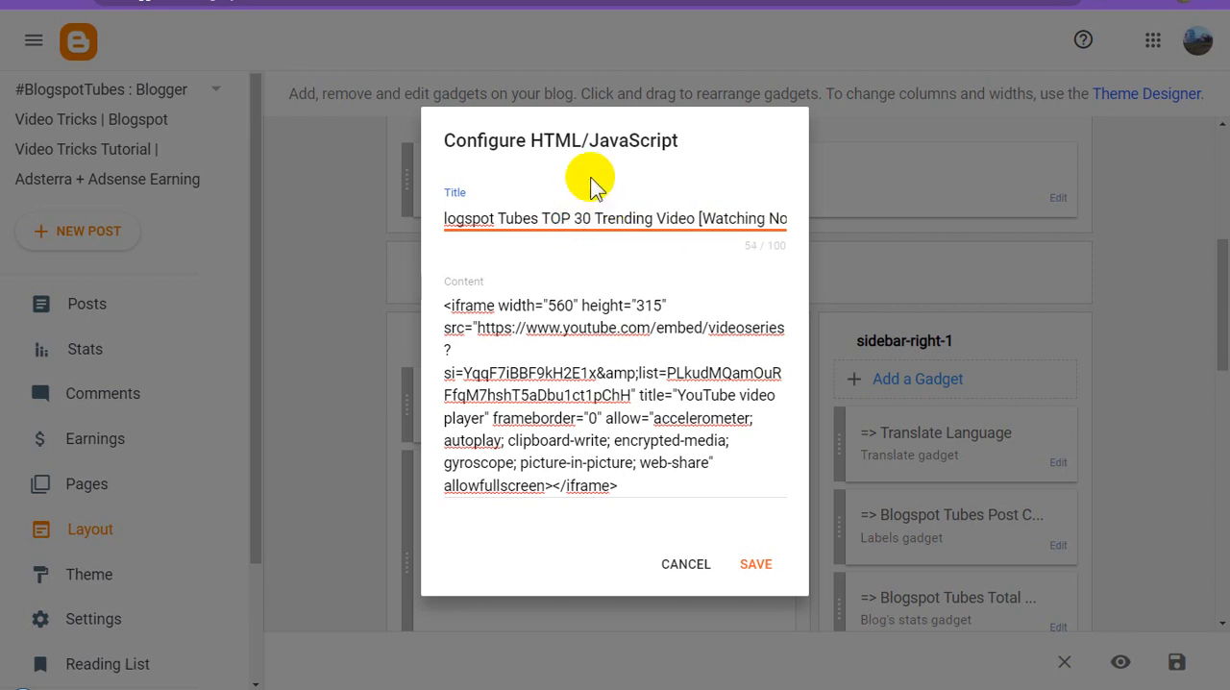
pyautogui.click(746, 560)
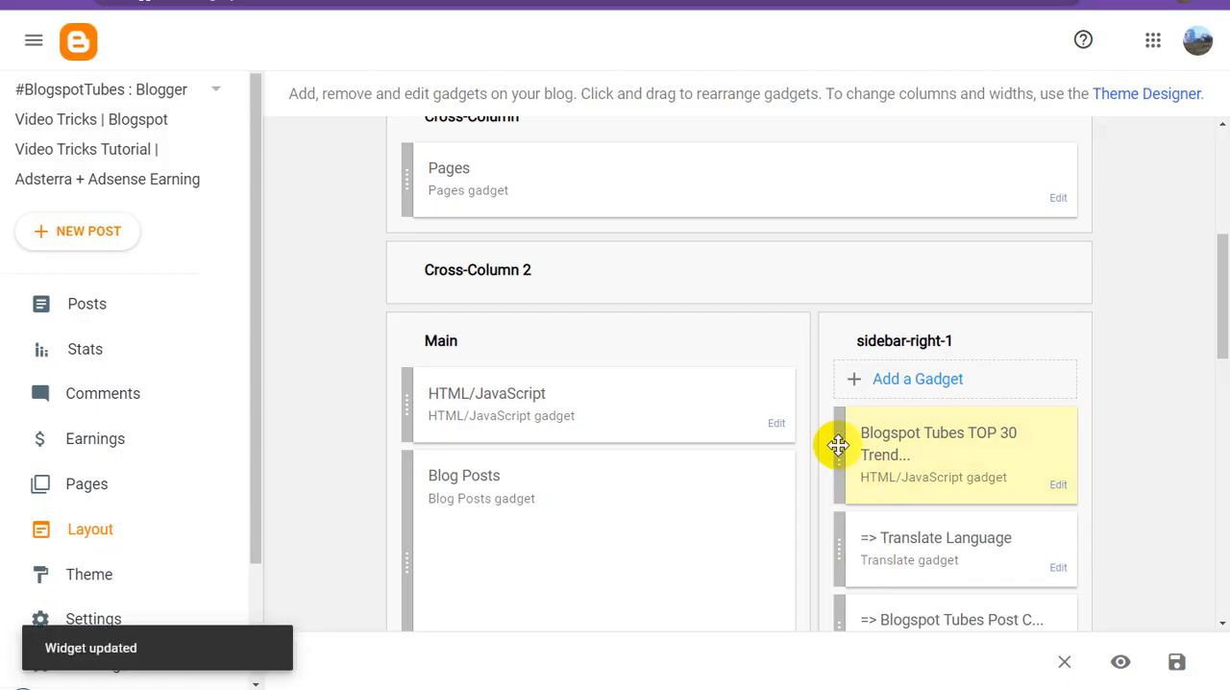
# Move the new trending video gadget to the top of the Main section, save the layout, and check it on the reloaded live blog.
pyautogui.moveTo(837, 448); pyautogui.dragTo(568, 362)
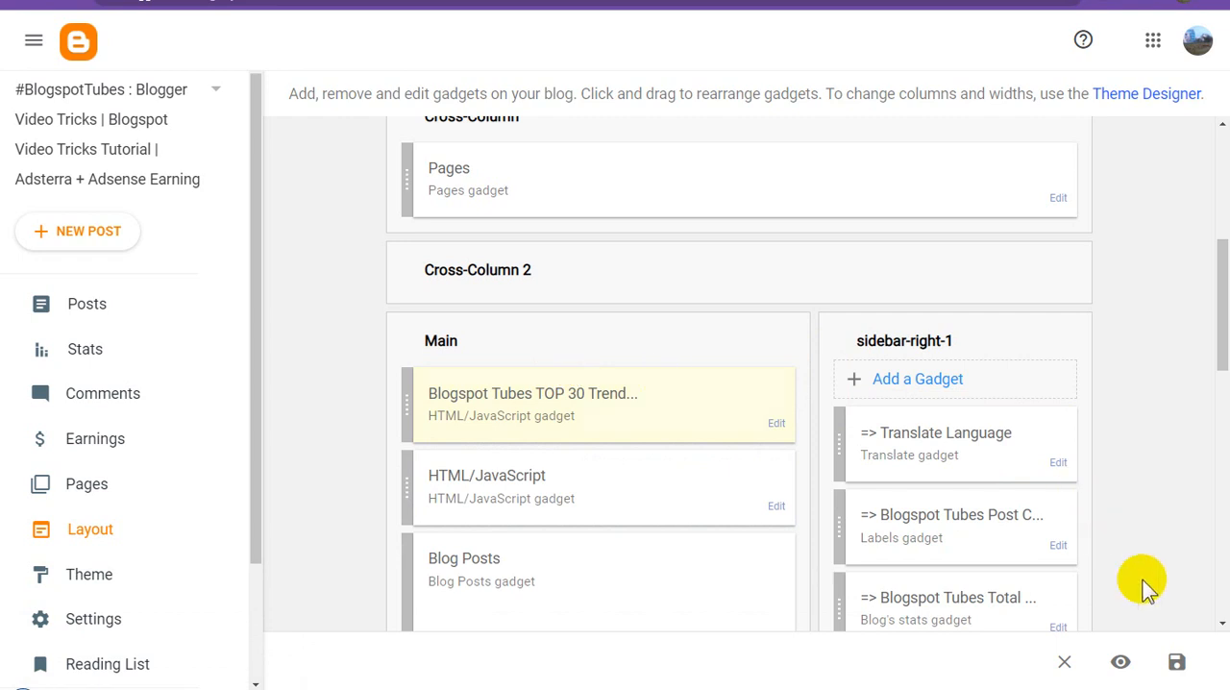
pyautogui.click(1177, 663)
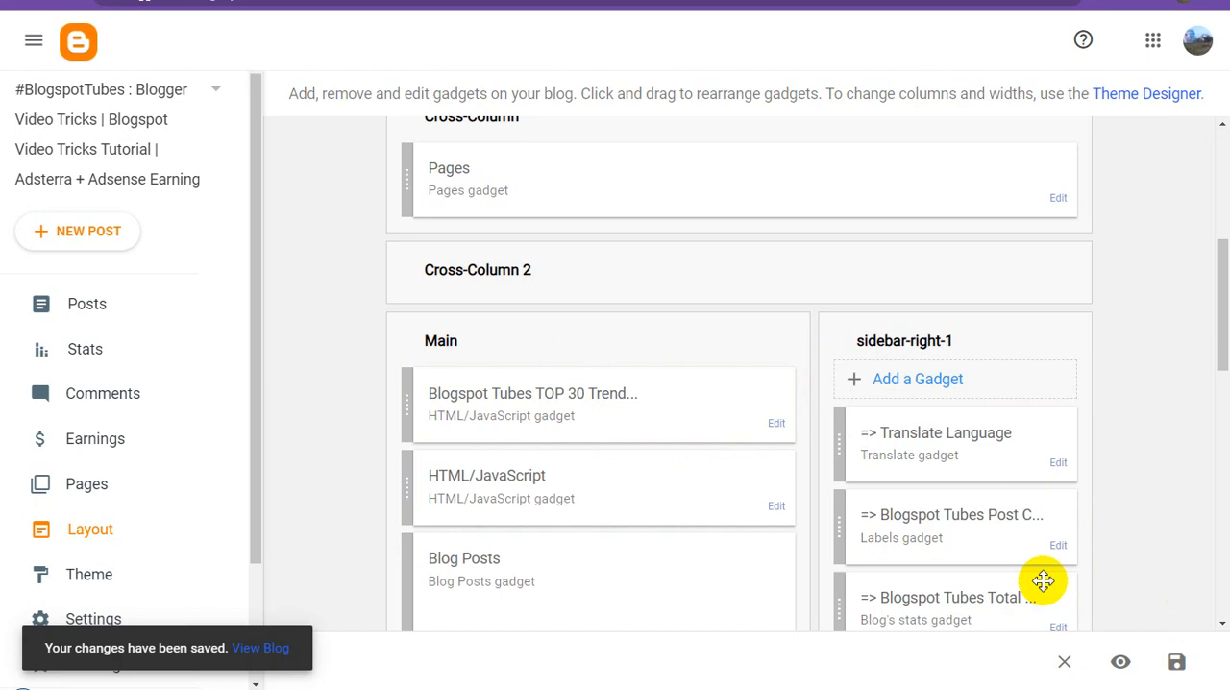
pyautogui.click(385, 2)
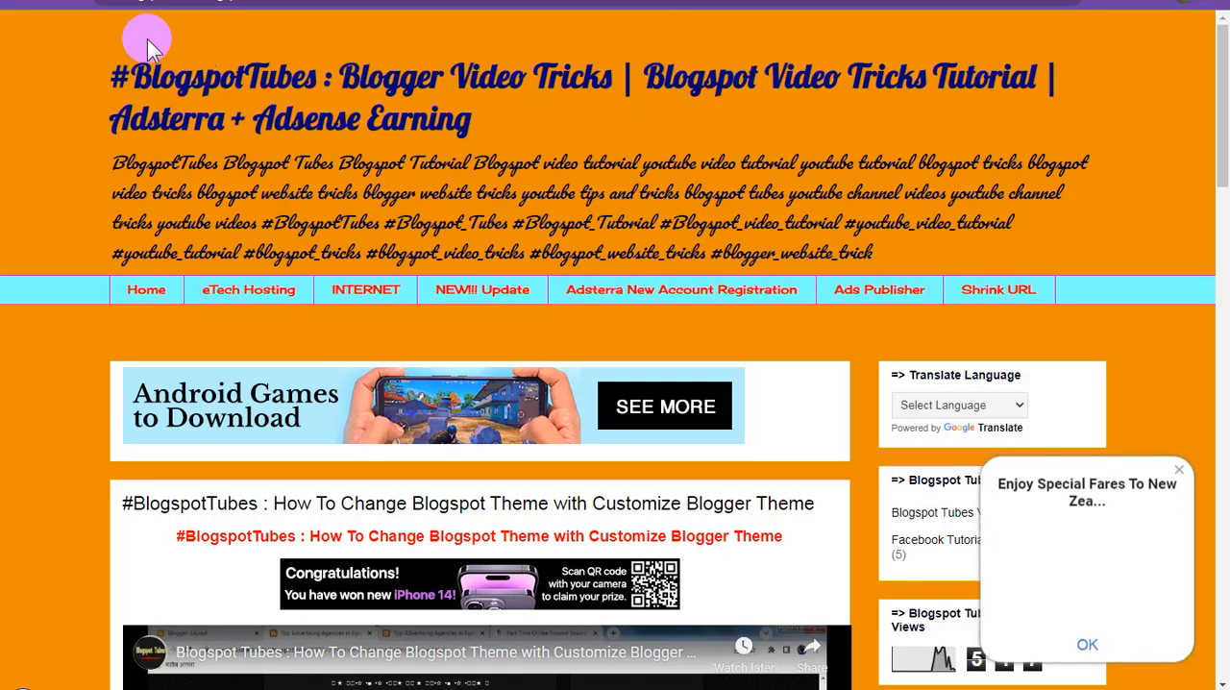
pyautogui.click(448, 119)
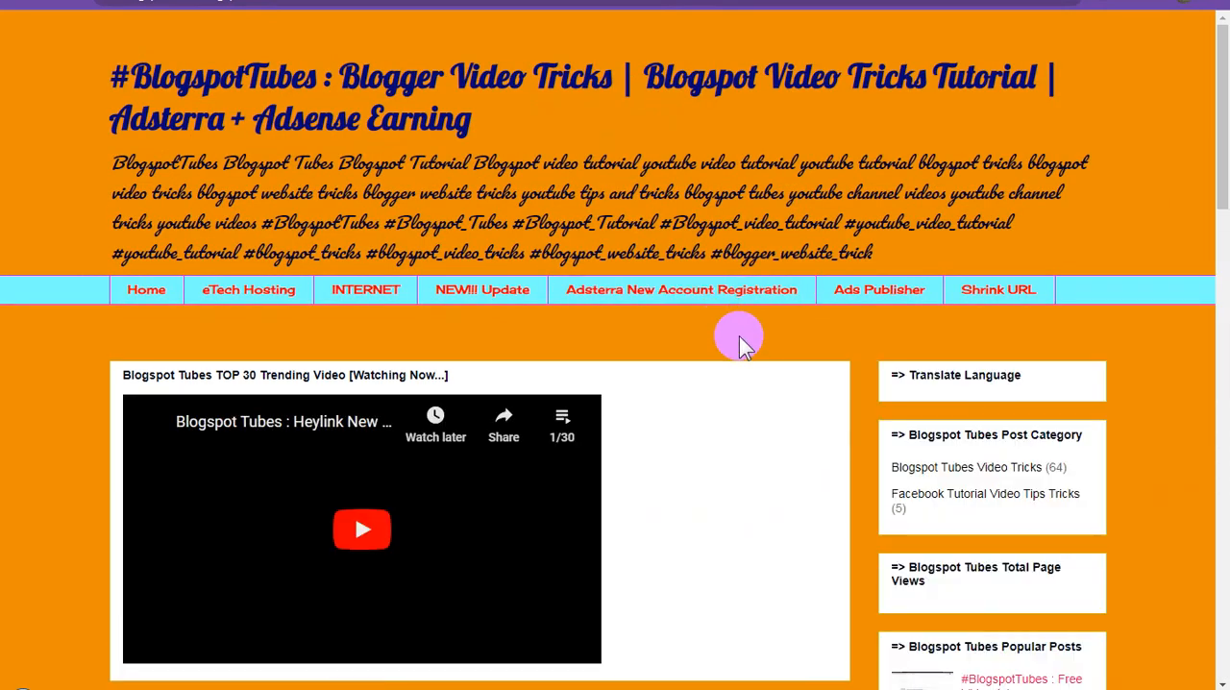
pyautogui.scroll(-2, 739, 335)
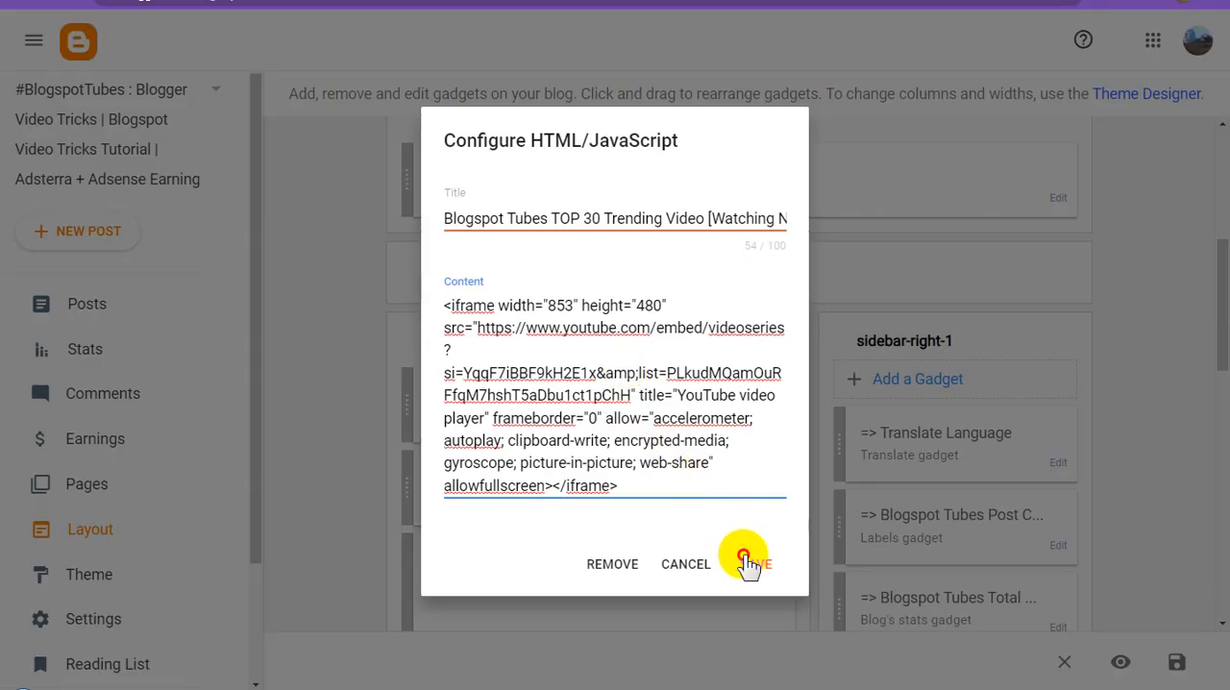
# Set the embedded player's width to 853 and height to 480, save the gadget, and check the player on the reloaded live blog.
pyautogui.click(745, 564)
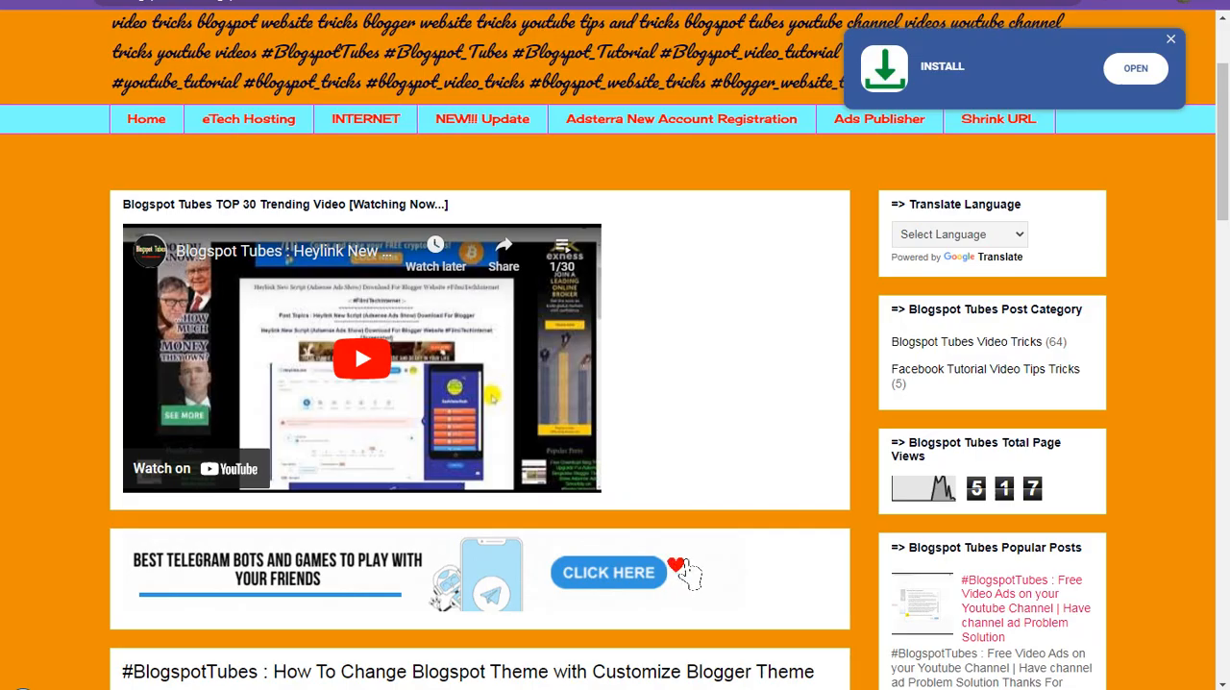
pyautogui.click(75, 1)
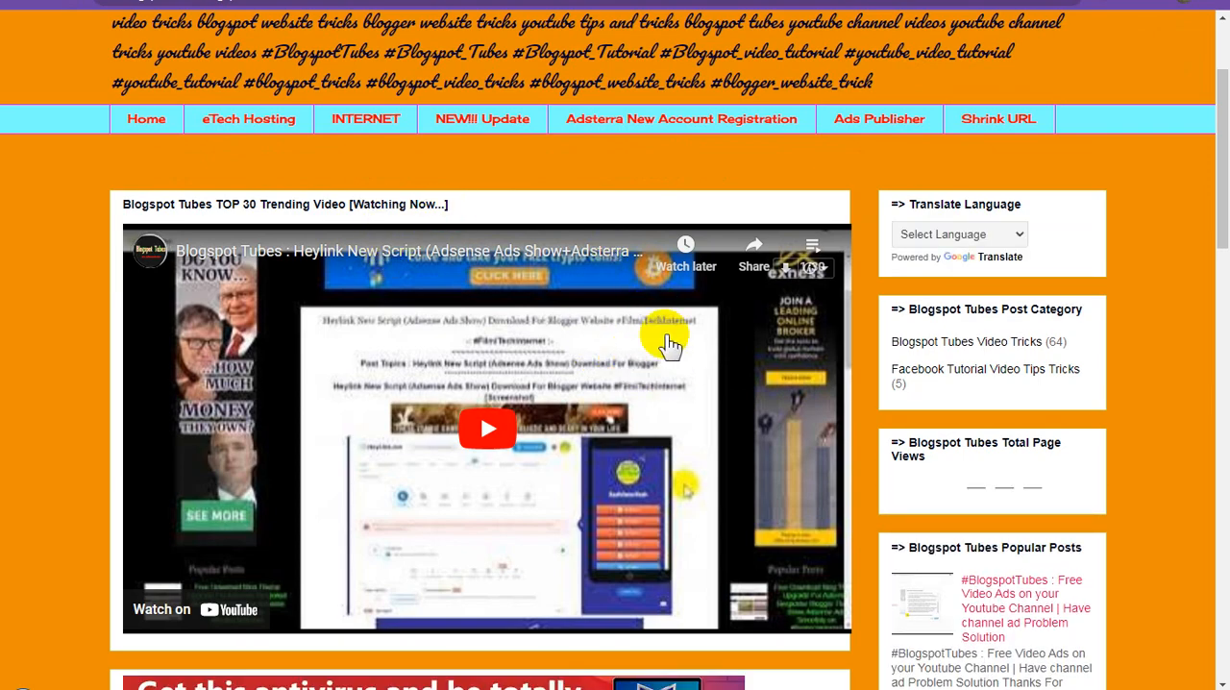
pyautogui.scroll(-2, 691, 353)
pyautogui.scroll(-4, 694, 352)
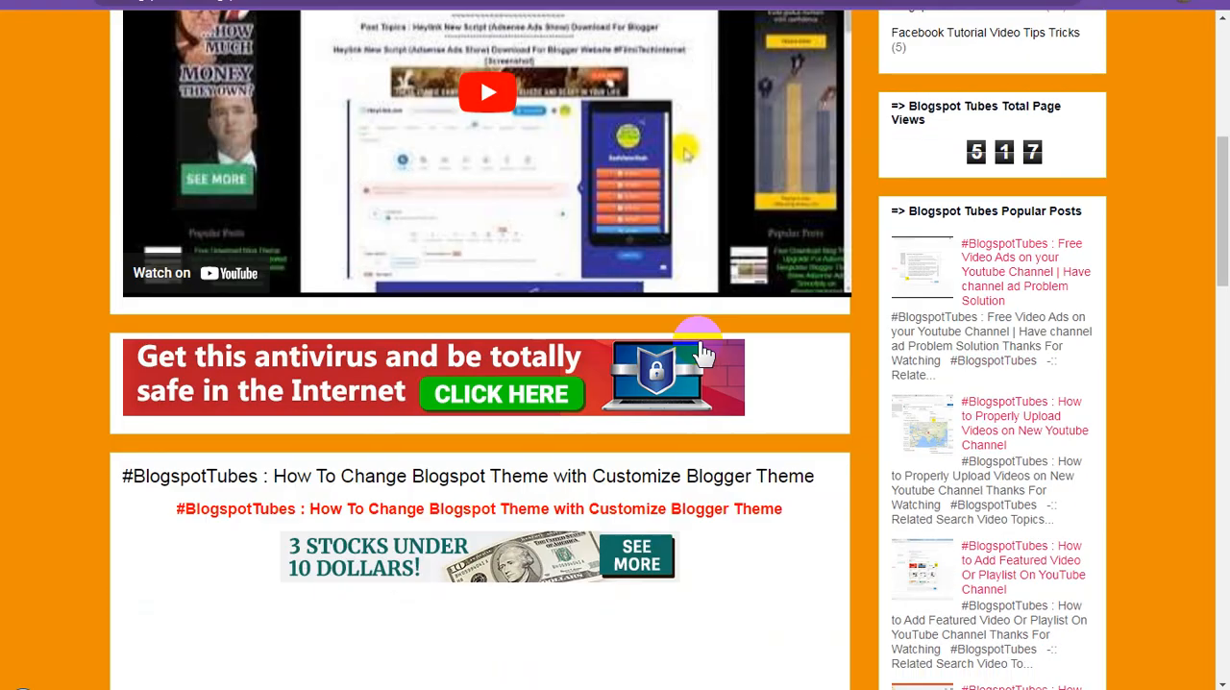
pyautogui.scroll(3, 704, 352)
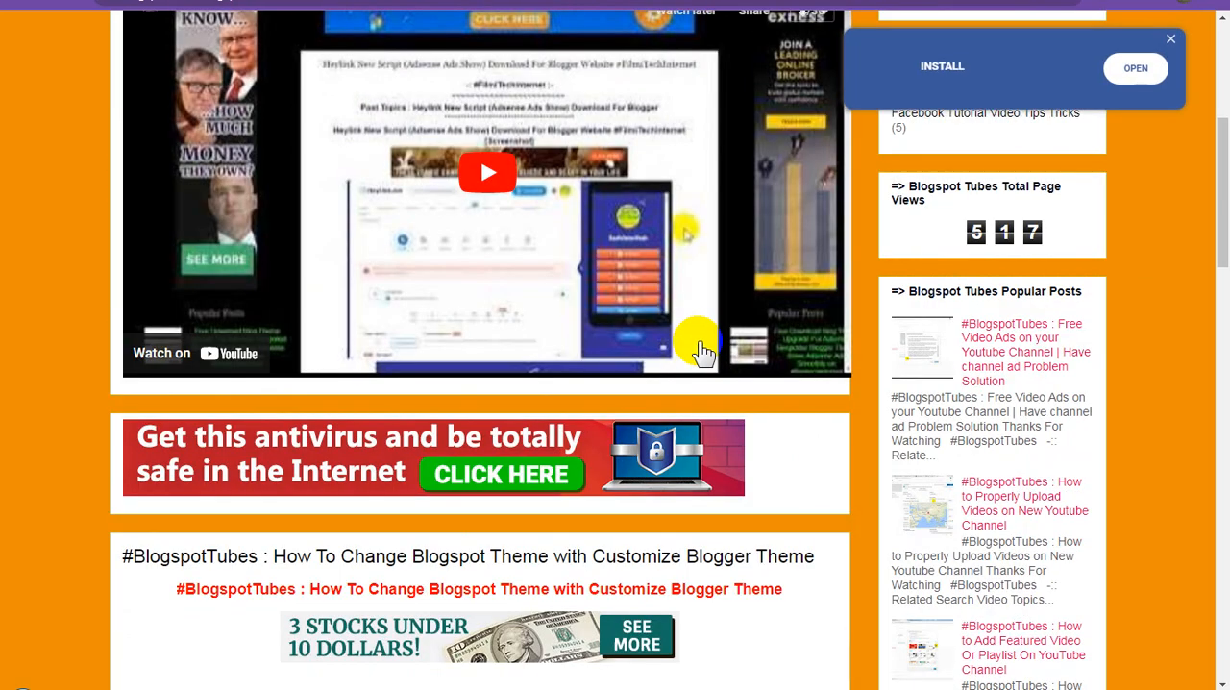
pyautogui.scroll(2, 705, 352)
pyautogui.scroll(2, 702, 348)
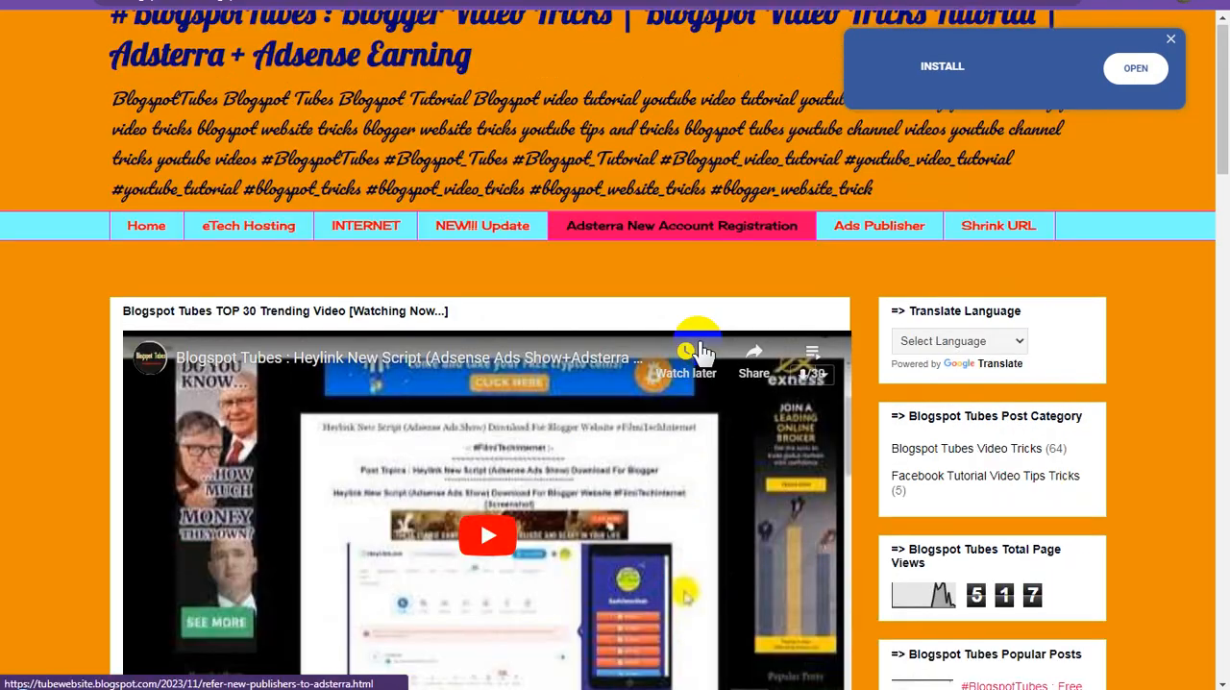